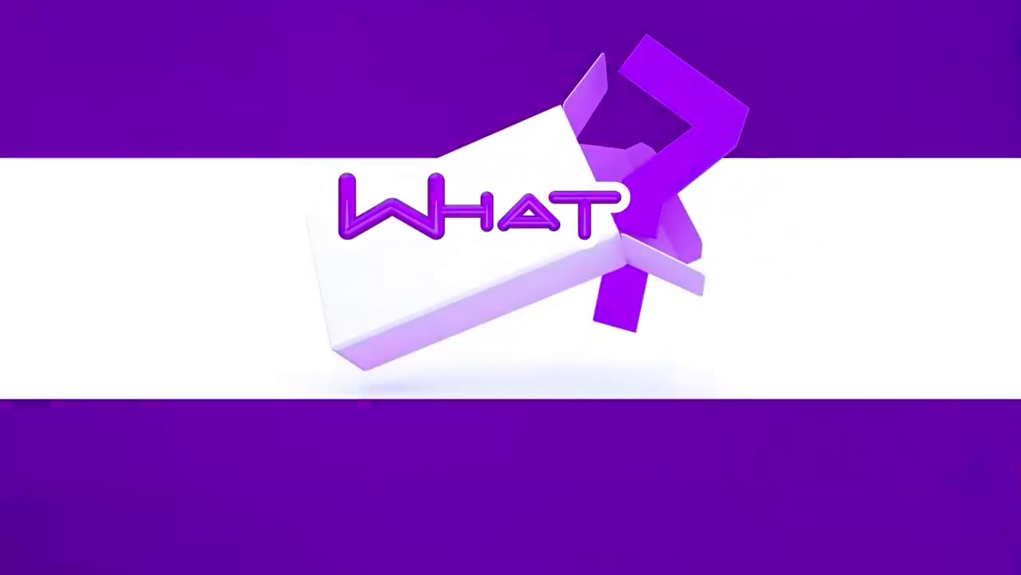
Split the outliner horizontally into two stacked outliners and enlarge the lower one
scroll(517, 194, up, 2)
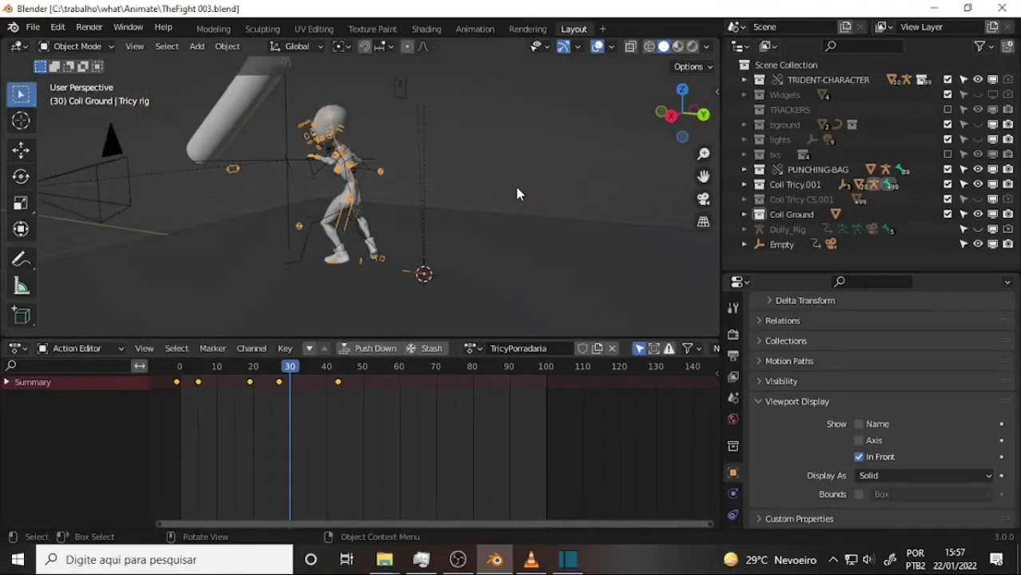
mouse_move(491, 186)
middle_down()
mouse_move(201, 187)
mouse_move(488, 205)
mouse_move(531, 181)
middle_up()
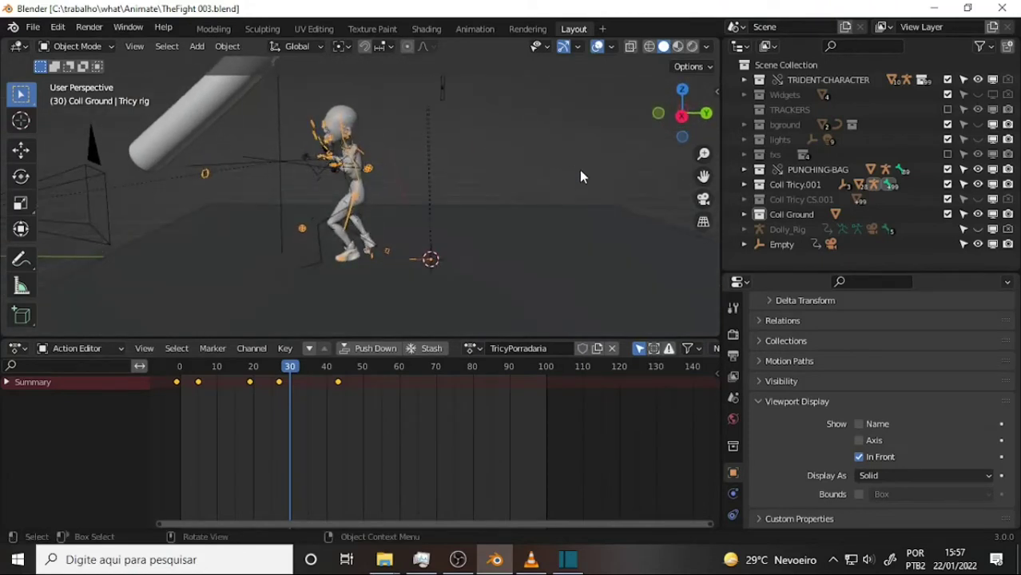
right_click(796, 273)
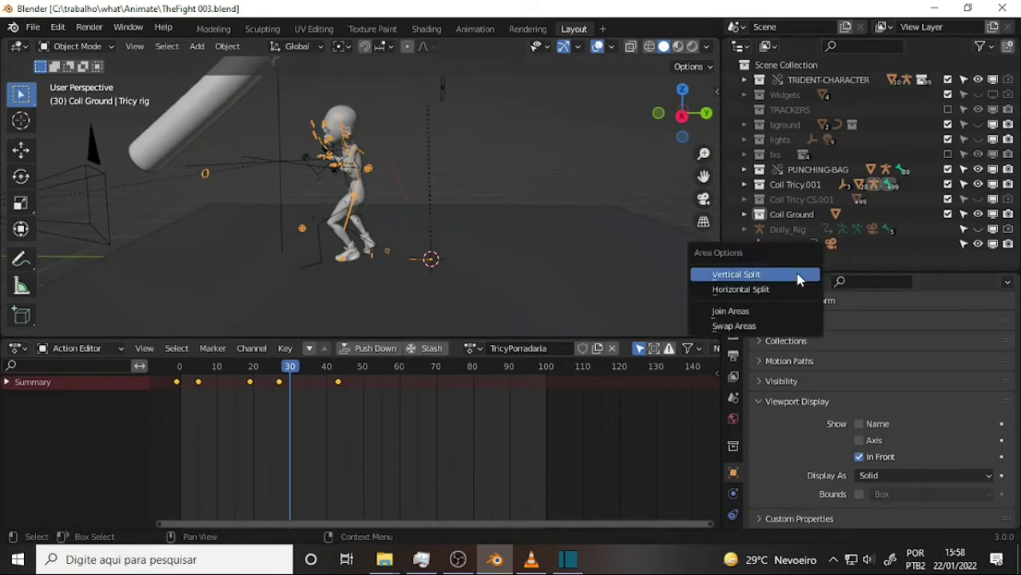
click(786, 289)
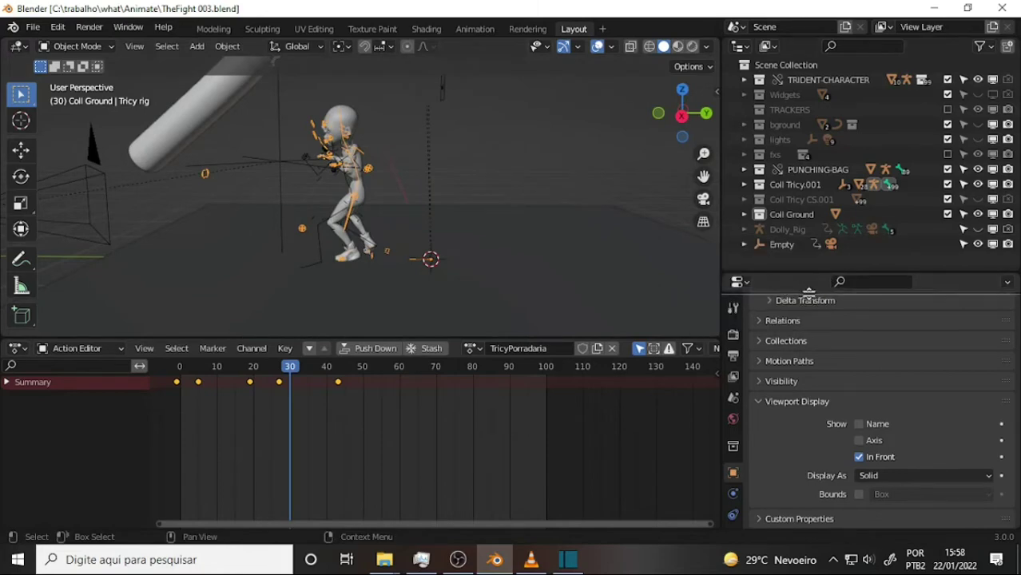
click(810, 198)
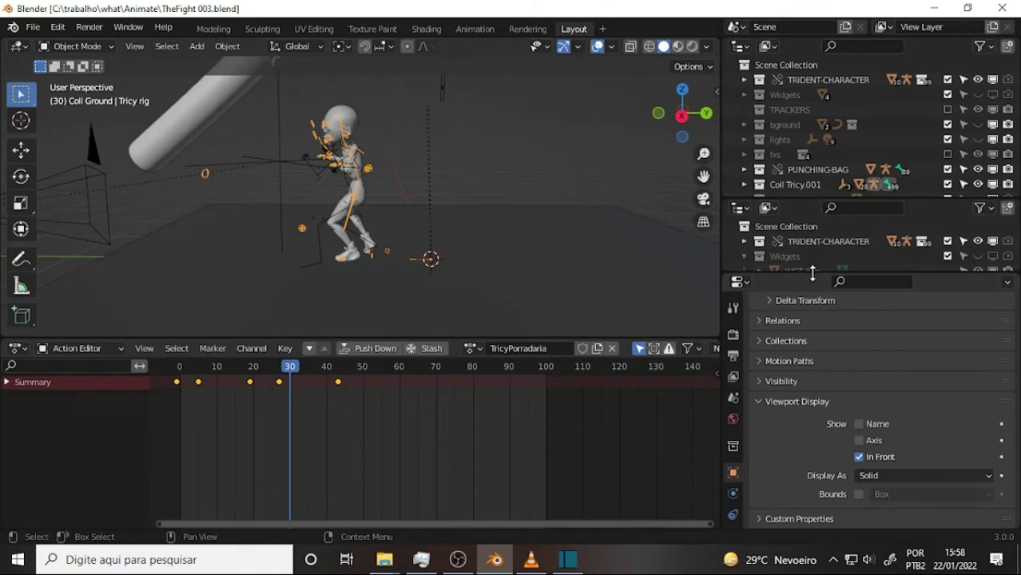
drag(812, 273, 822, 343)
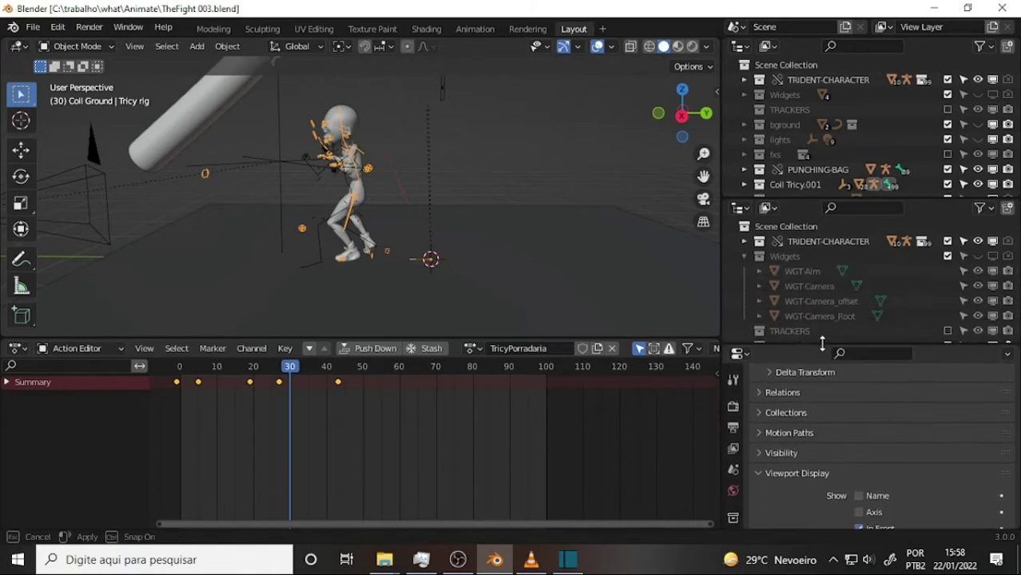
drag(839, 199, 839, 181)
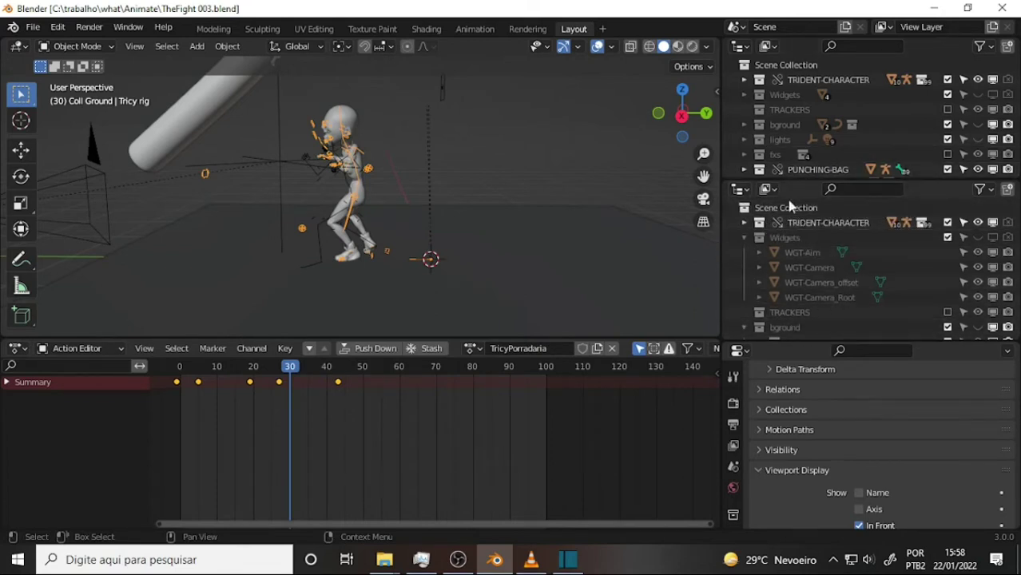
Change the lower outliner into a 3D Viewport and orbit it to look down on the boxer
click(745, 194)
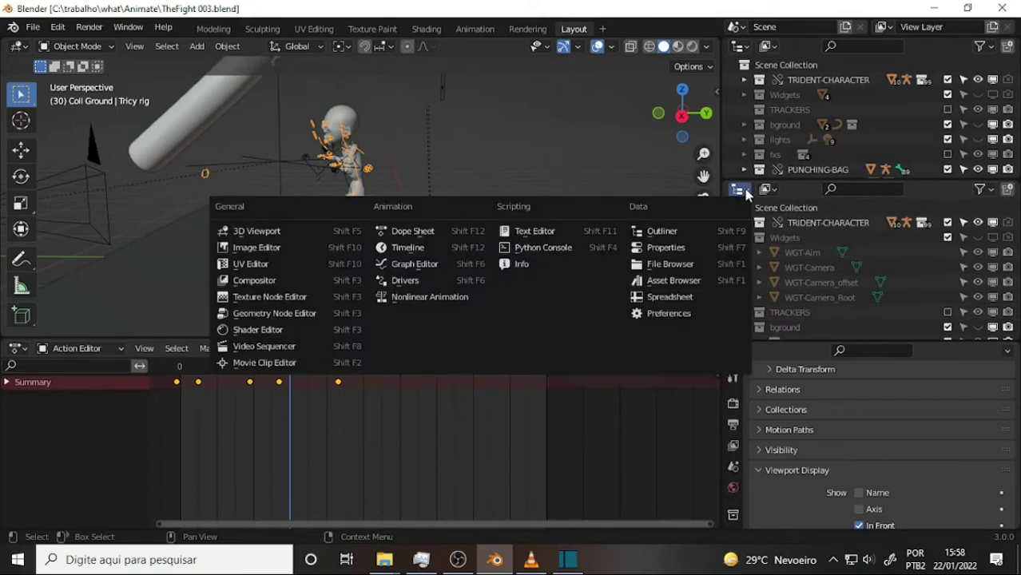
click(256, 231)
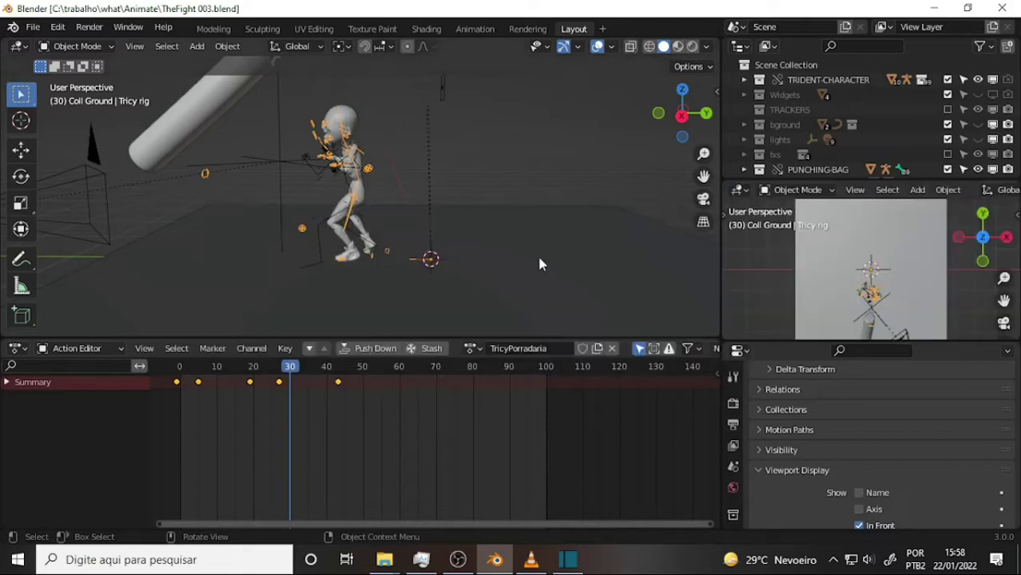
mouse_move(881, 255)
middle_down()
mouse_move(968, 242)
mouse_move(962, 308)
middle_up()
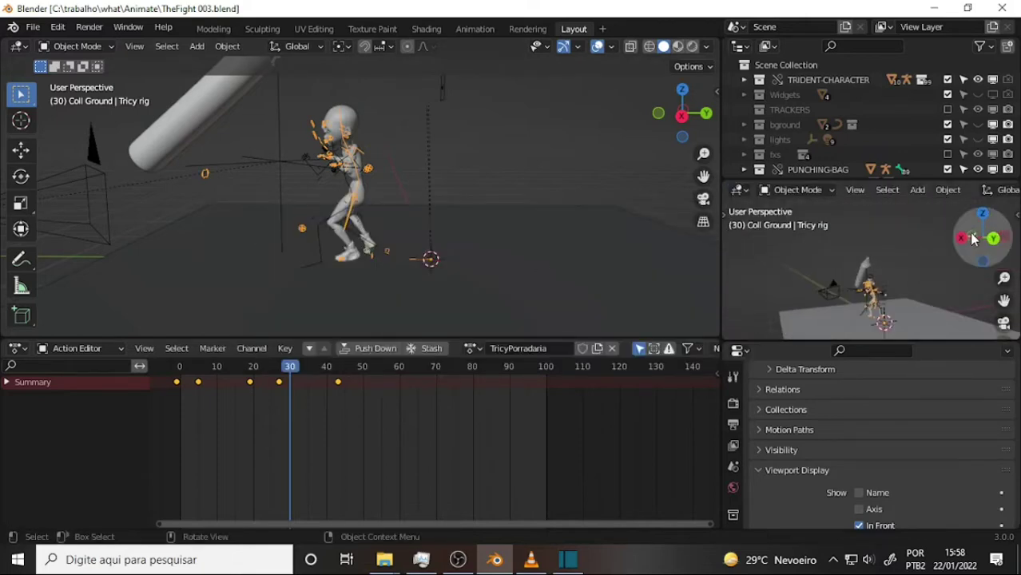
scroll(962, 308, up, 3)
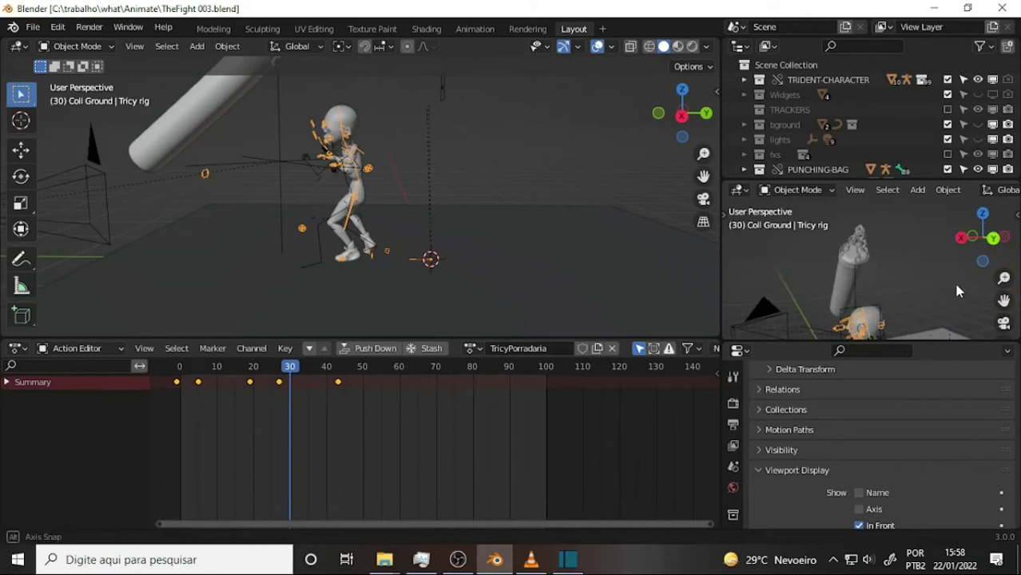
middle_drag(953, 280, 930, 297)
mouse_move(867, 282)
middle_down()
mouse_move(936, 270)
mouse_move(918, 273)
middle_up()
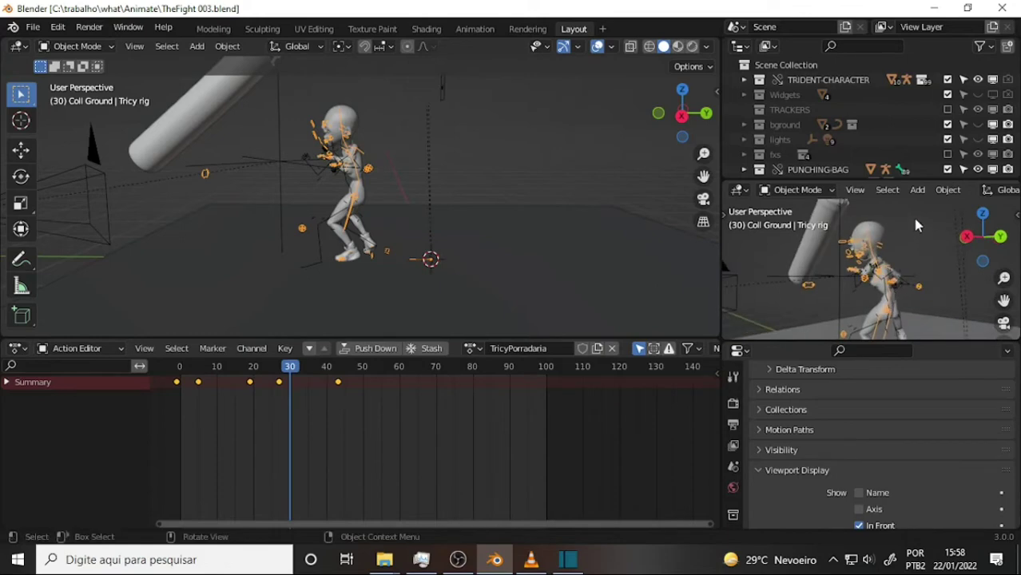
Switch the second view to Material Preview shading, deselect the rig, and zoom in on the boxer
key(z)
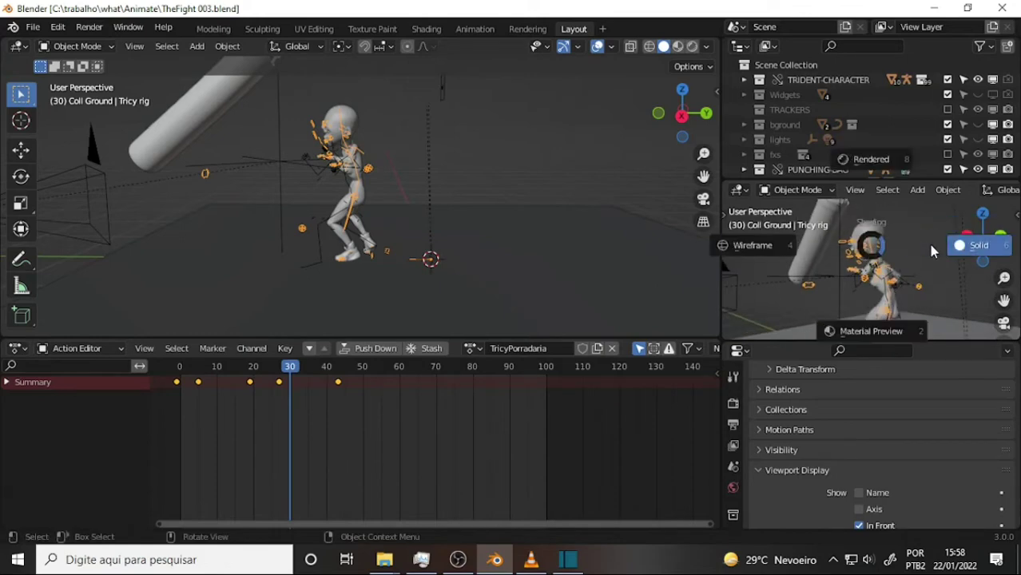
click(875, 334)
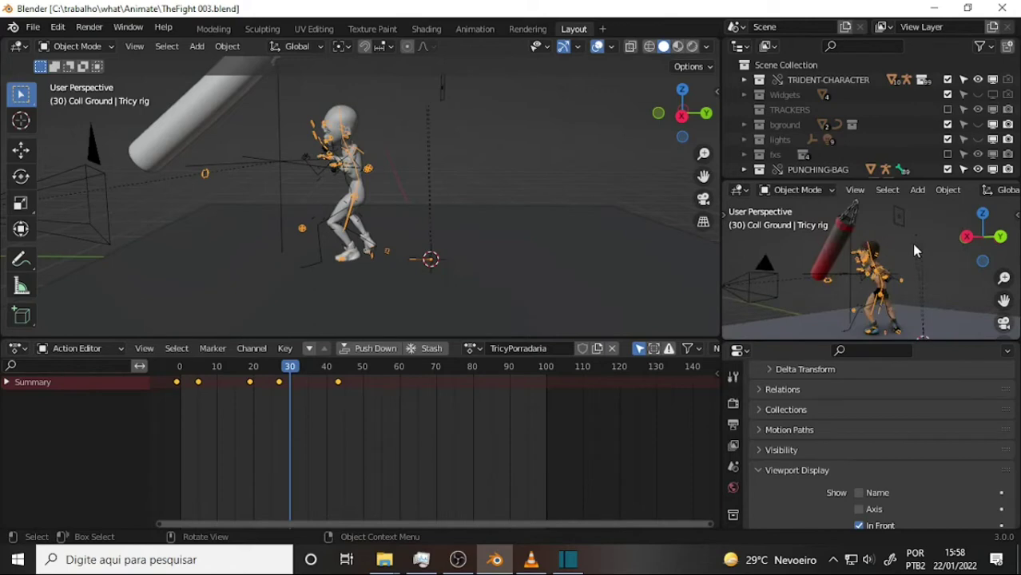
mouse_move(916, 250)
middle_down()
mouse_move(894, 254)
mouse_move(901, 250)
middle_up()
click(938, 235)
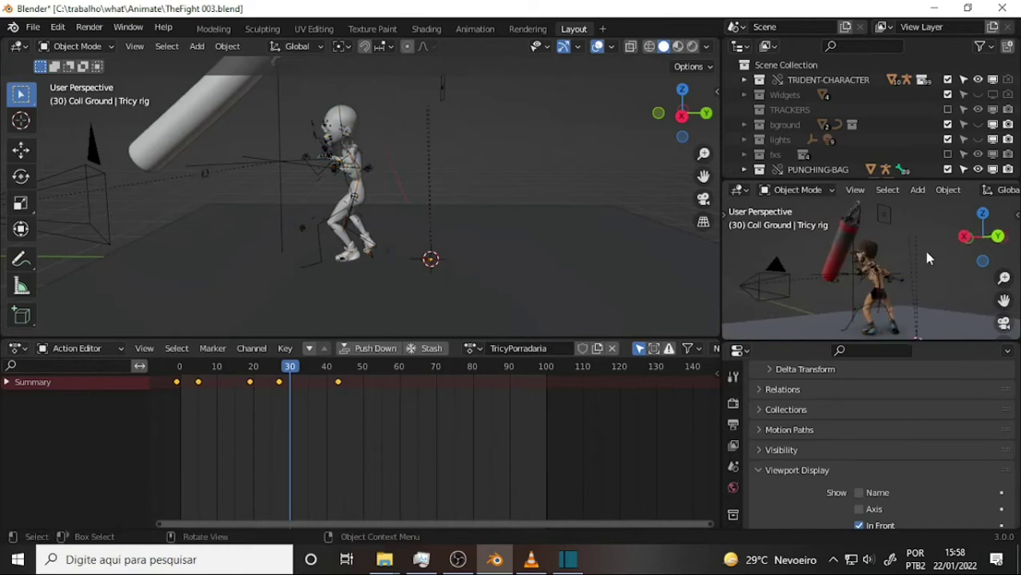
scroll(923, 255, up, 3)
scroll(913, 241, up, 2)
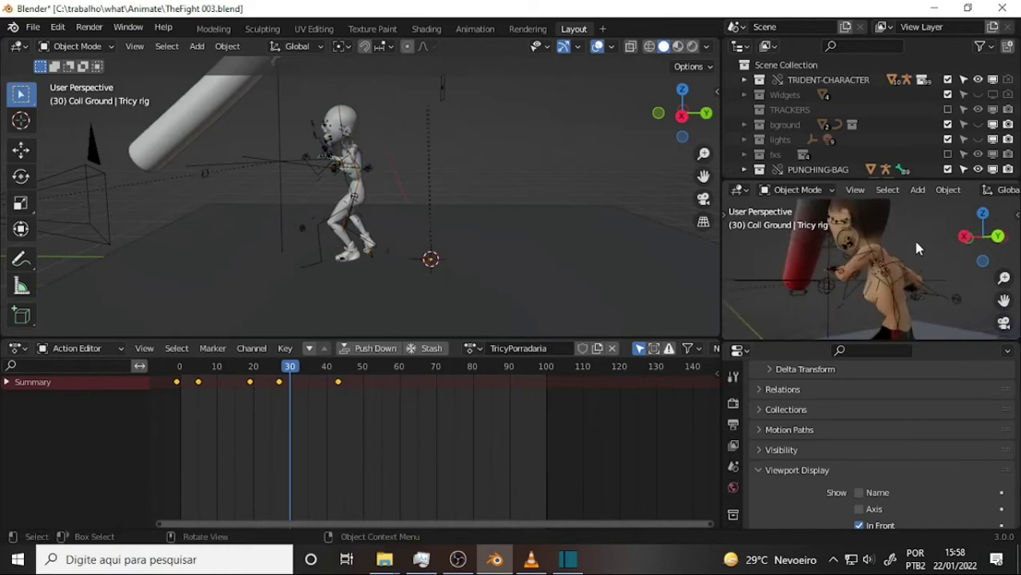
middle_drag(917, 248, 903, 252)
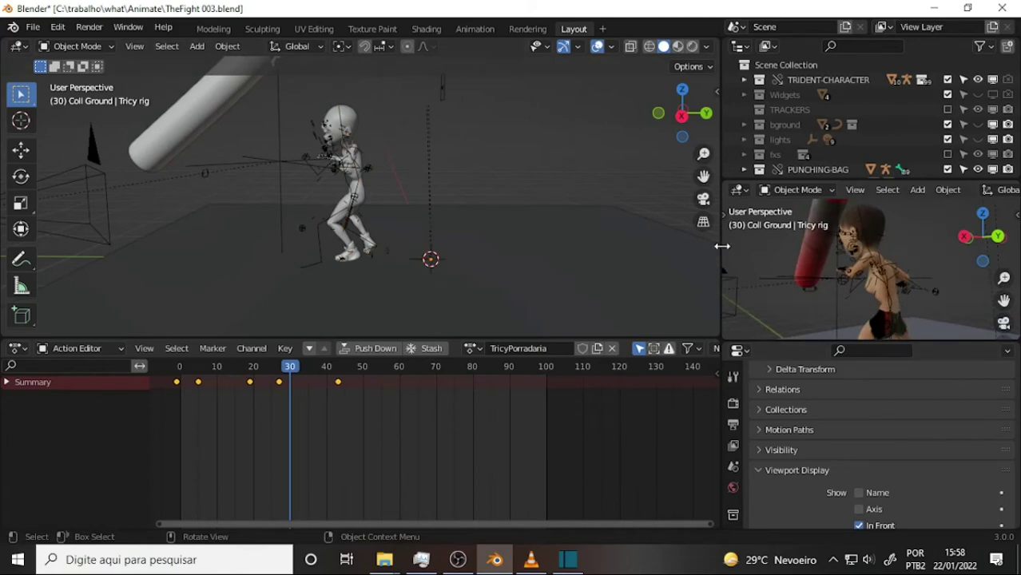
Turn off Viewport Overlays in the second view, temporarily narrowing the main view to reach its header
drag(722, 246, 527, 257)
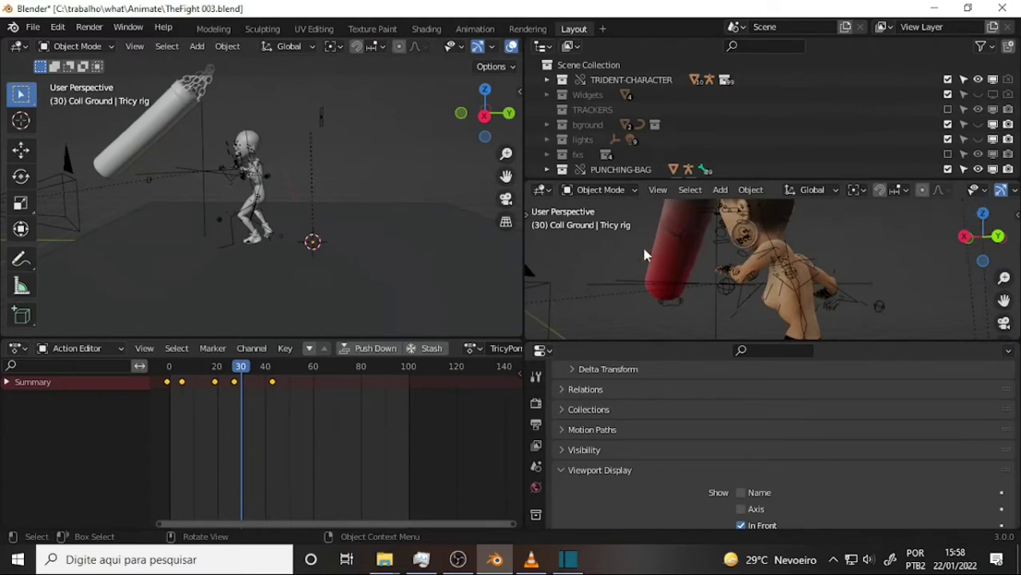
drag(521, 246, 350, 246)
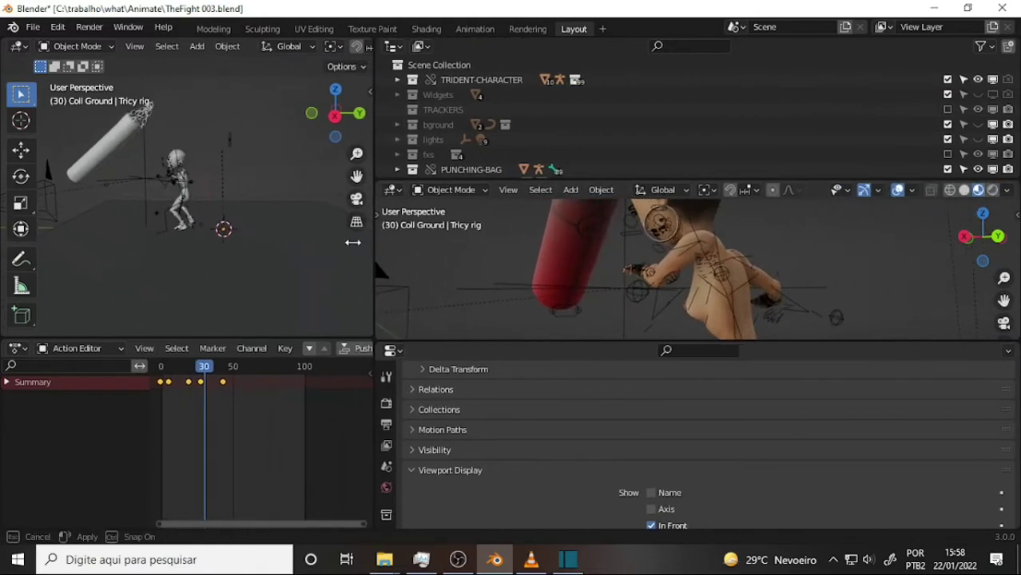
click(901, 190)
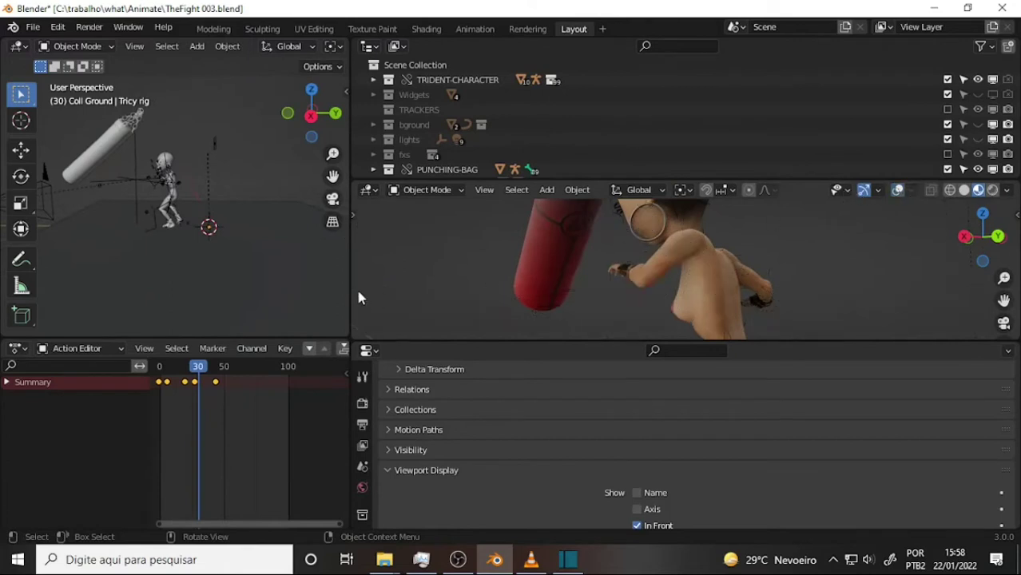
drag(351, 266, 701, 263)
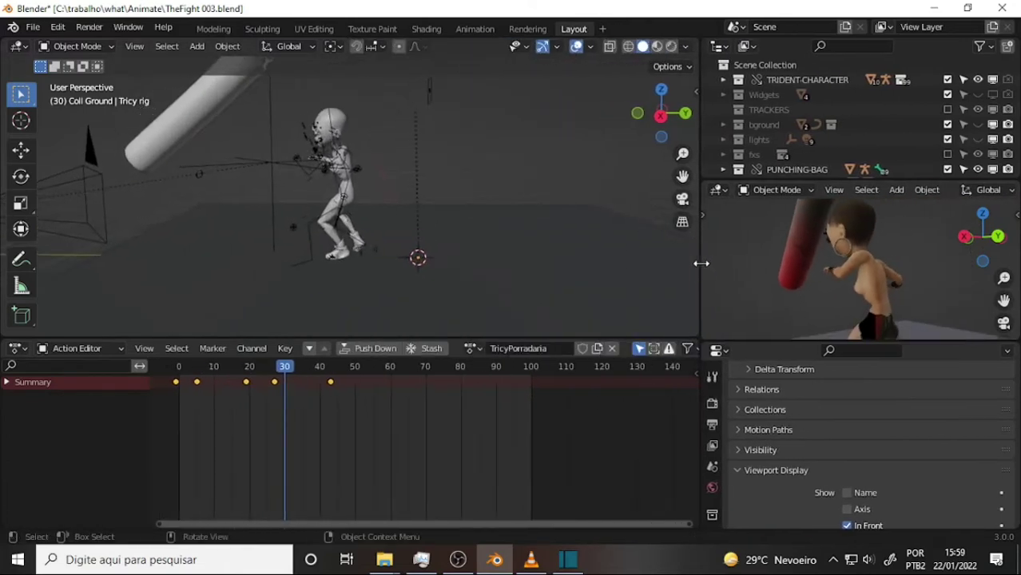
Frame the boxer full-body, go to frame 0, step forward to frame 27, and heighten the second view
middle_drag(846, 264, 871, 268)
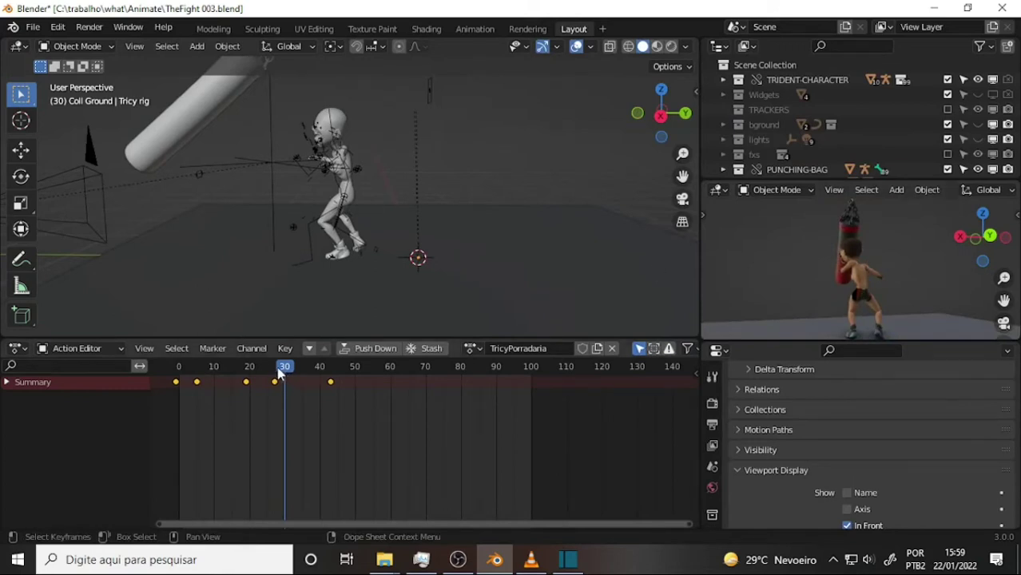
key(shift+Left)
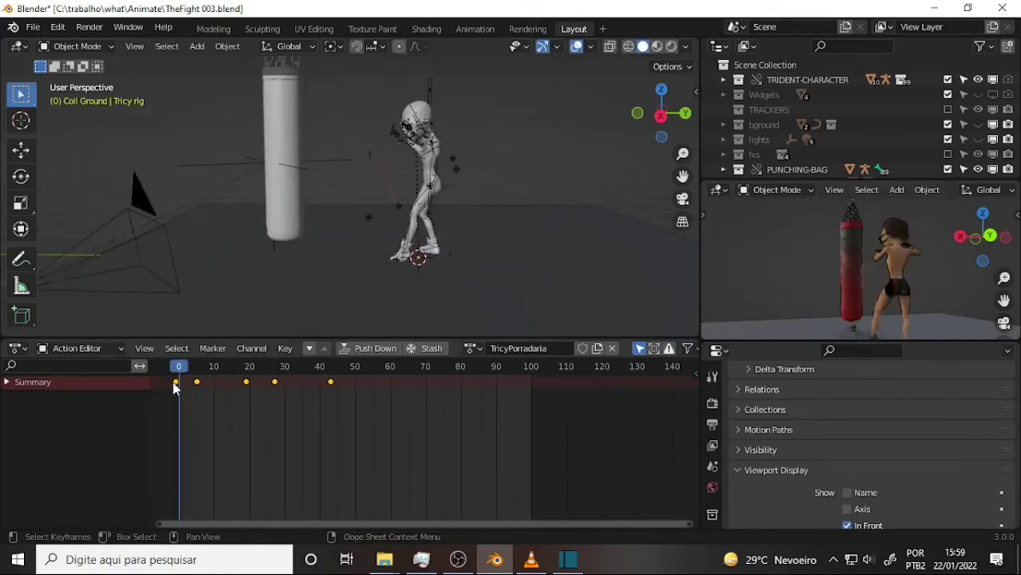
key(Right)
key(Right)
key(Right)
key(Right)
key(Right)
key(Right)
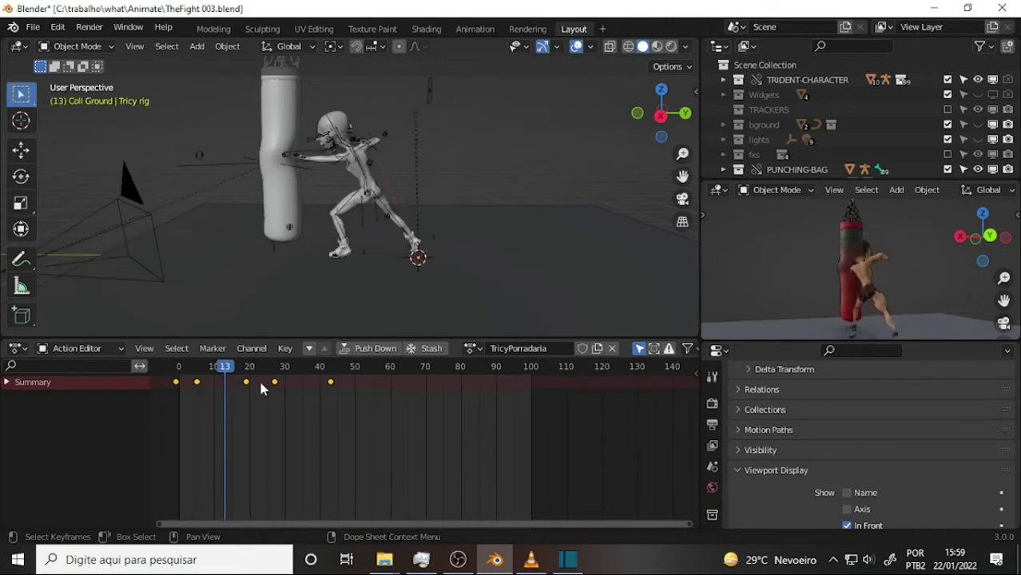
key(Right)
key(Right)
key(Right)
key(Right)
key(Right)
key(Right)
key(Right)
key(Right)
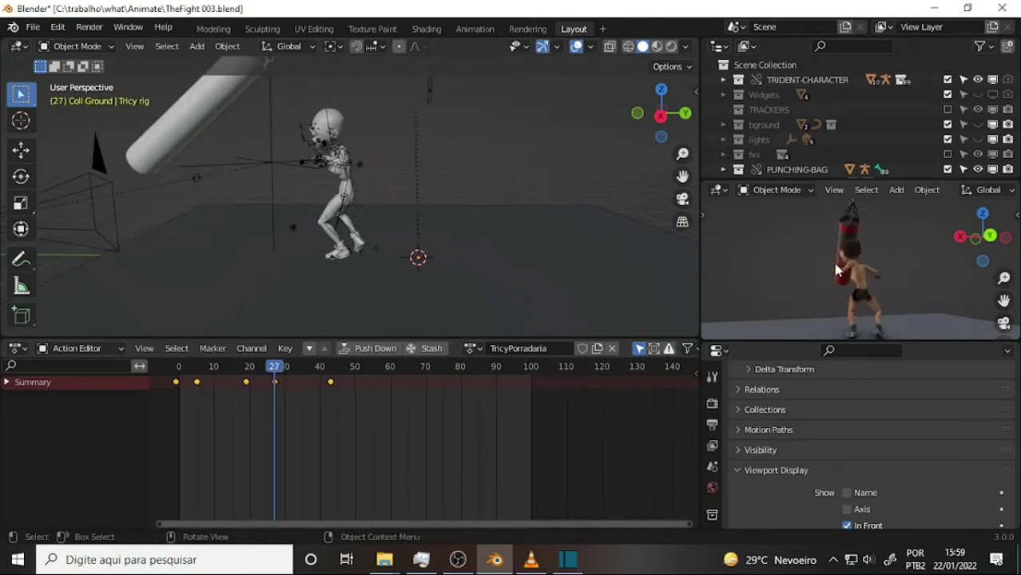
drag(820, 342, 817, 358)
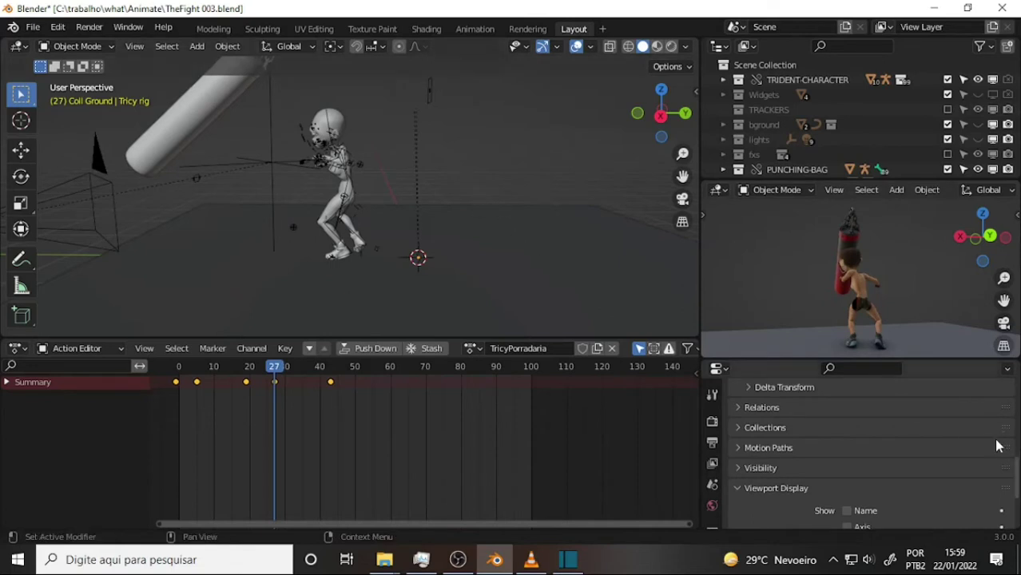
drag(1016, 482, 1017, 383)
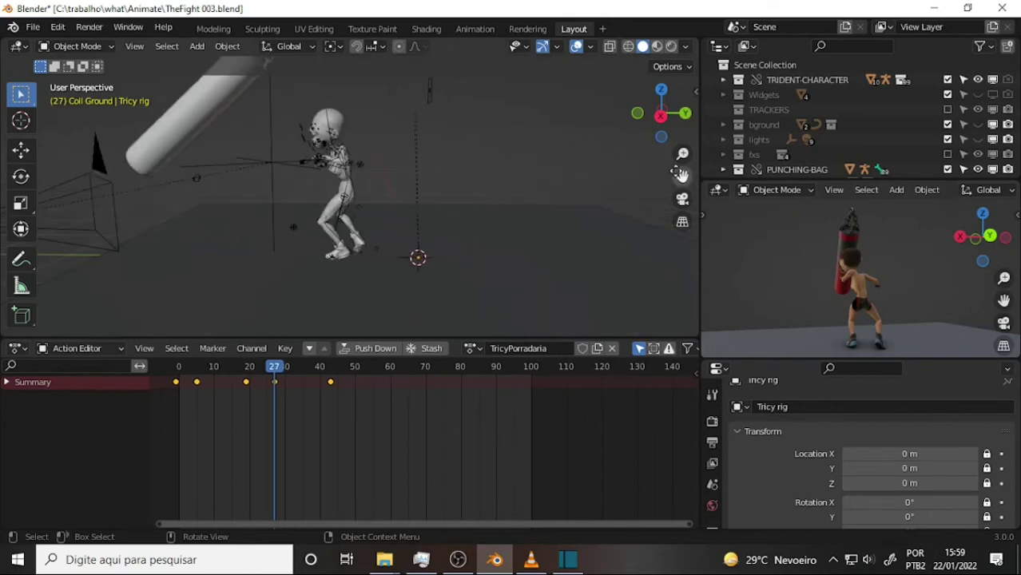
drag(682, 175, 609, 195)
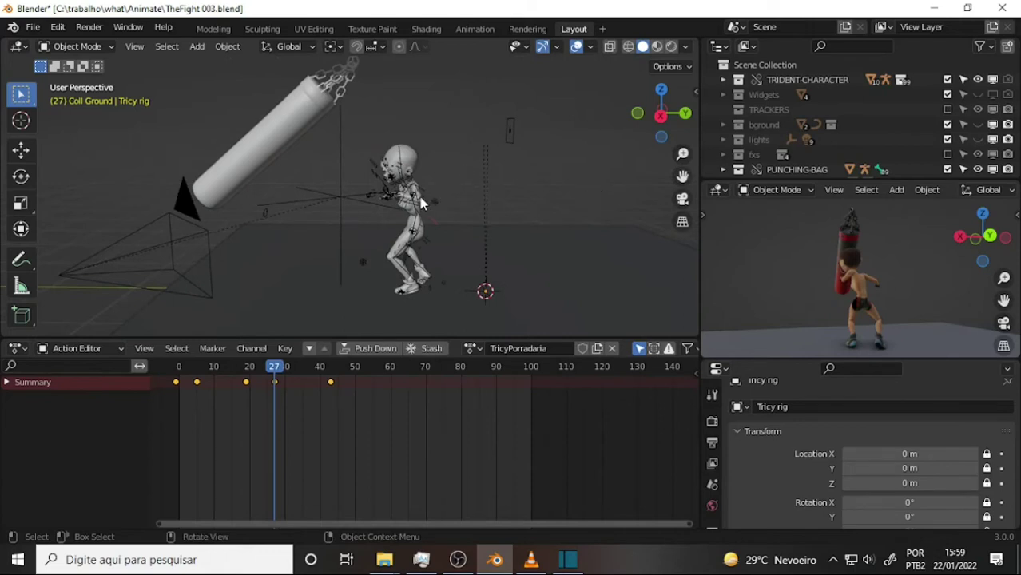
click(399, 154)
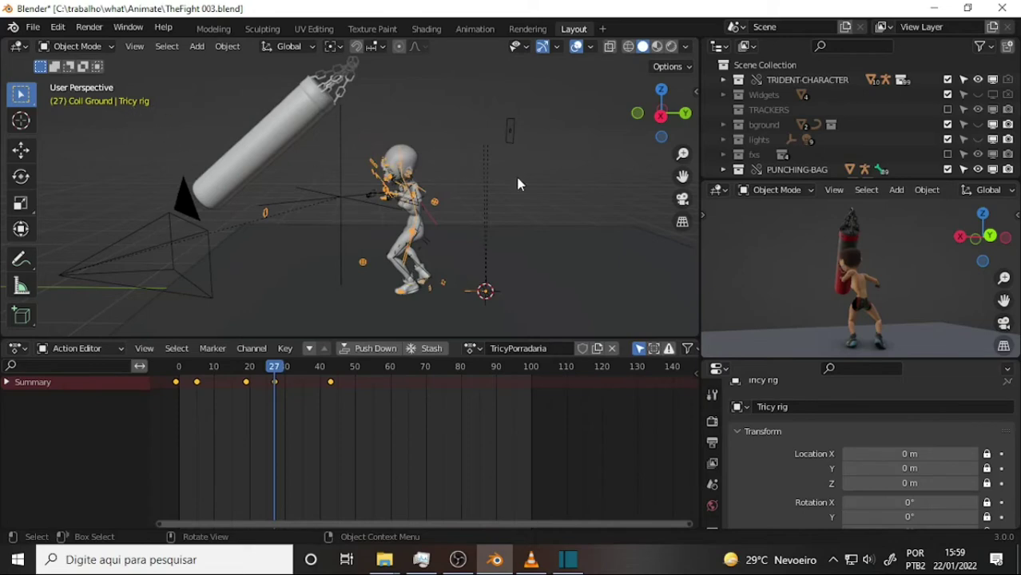
middle_drag(514, 173, 460, 169)
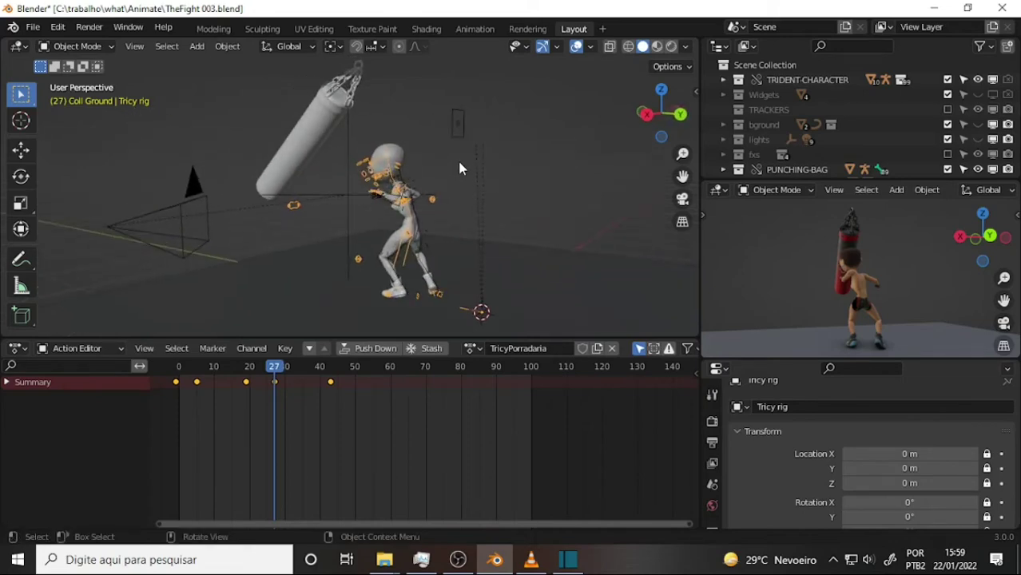
scroll(460, 169, up, 3)
scroll(454, 162, down, 3)
Select the punching bag and pick Armature-PUNCHING-BAG from the expanded PUNCHING-BAG collection
click(326, 102)
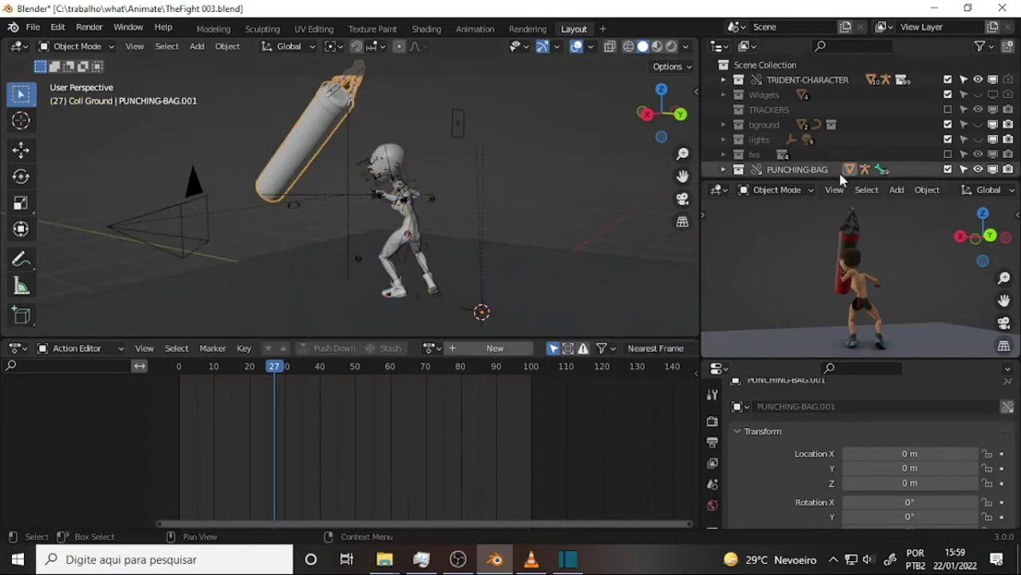
scroll(835, 176, down, 1)
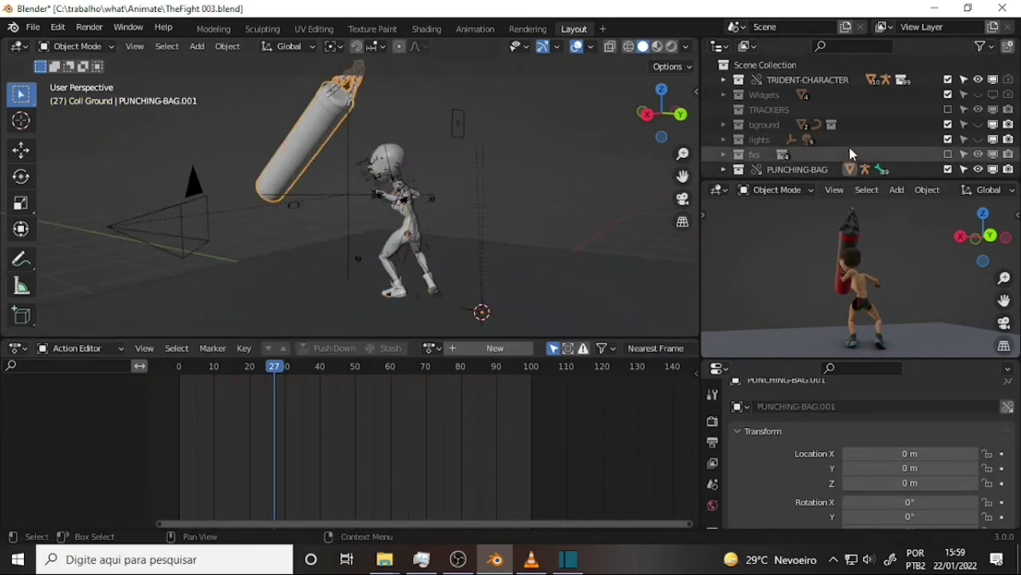
scroll(831, 169, down, 1)
scroll(828, 164, down, 1)
scroll(826, 161, down, 1)
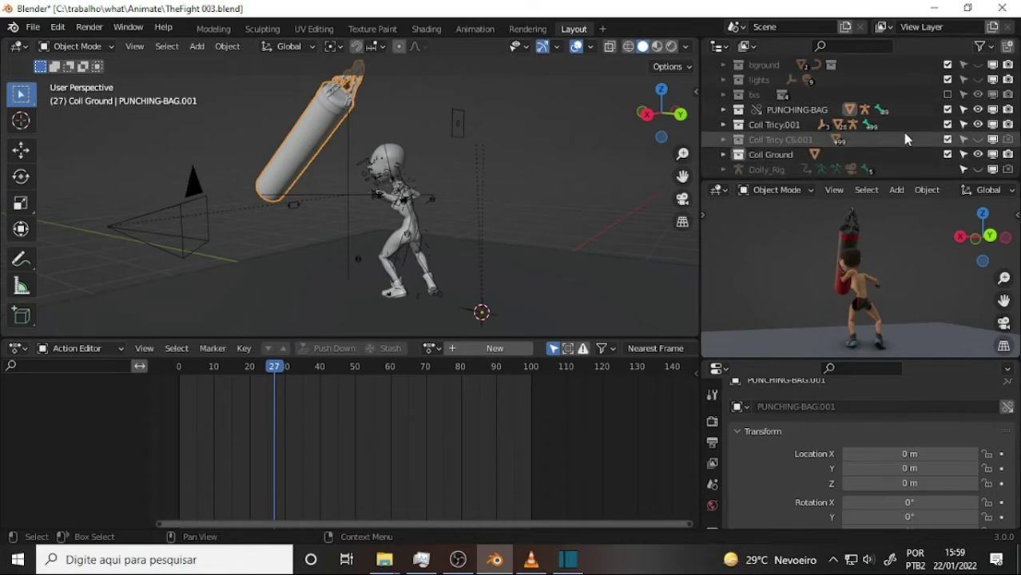
click(725, 110)
click(754, 114)
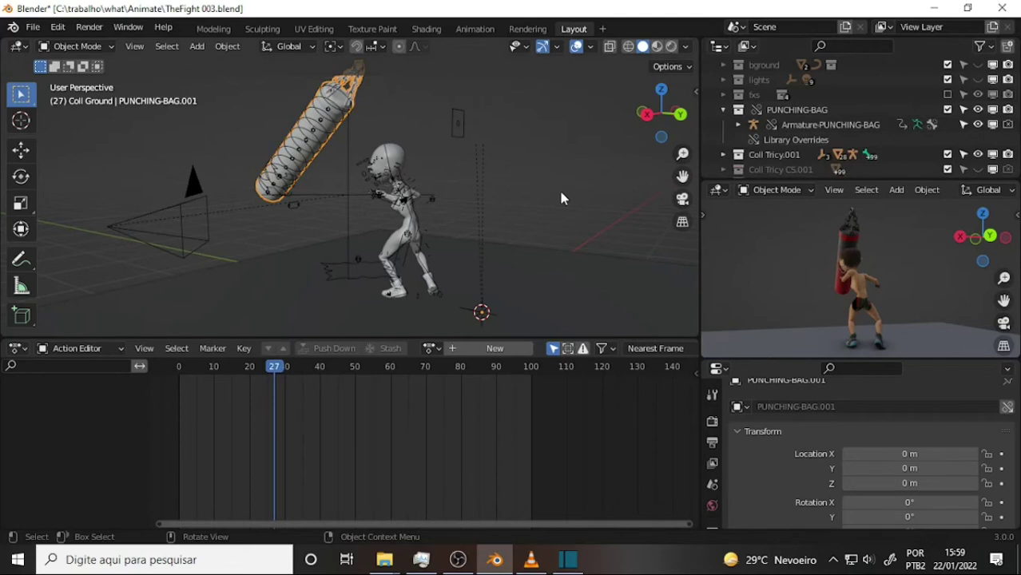
Reselect the punching bag armature and switch it into Pose Mode
click(386, 158)
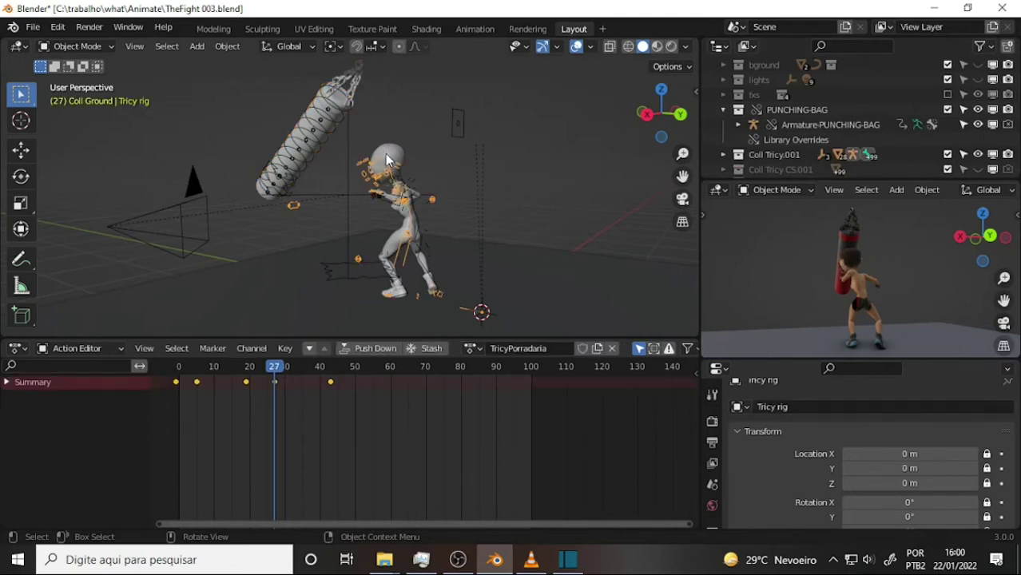
click(315, 141)
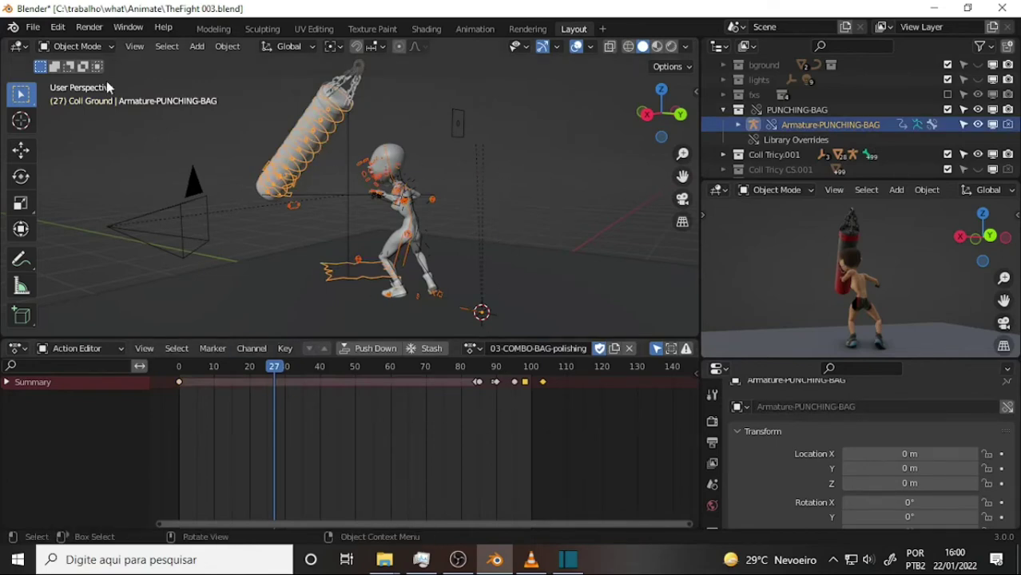
click(78, 45)
click(88, 96)
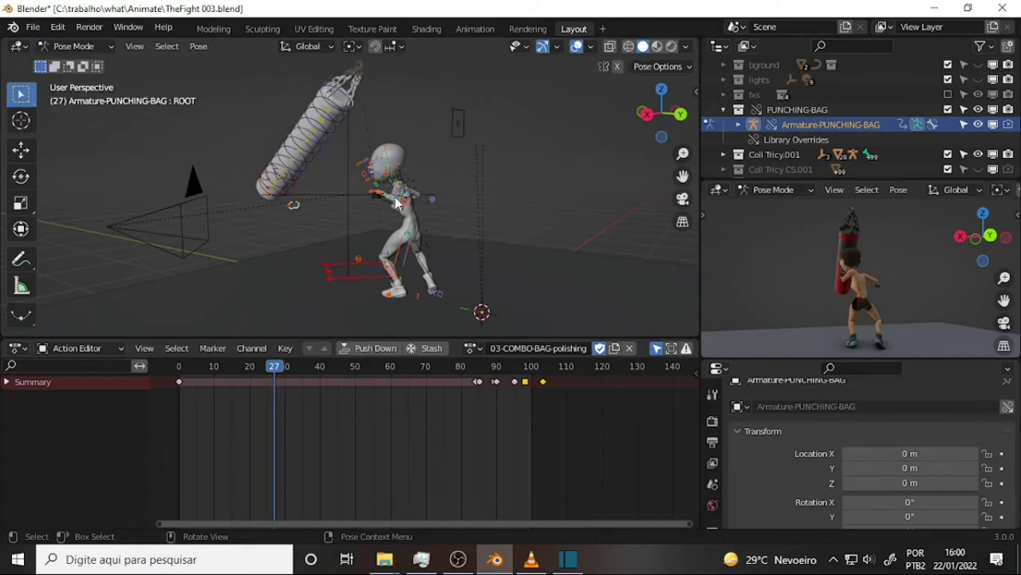
click(301, 147)
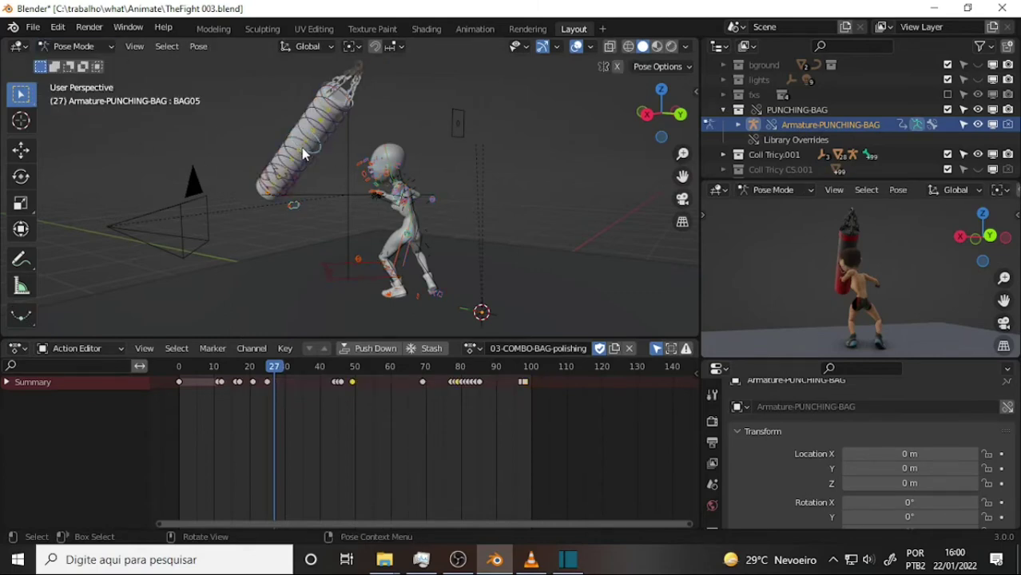
click(411, 220)
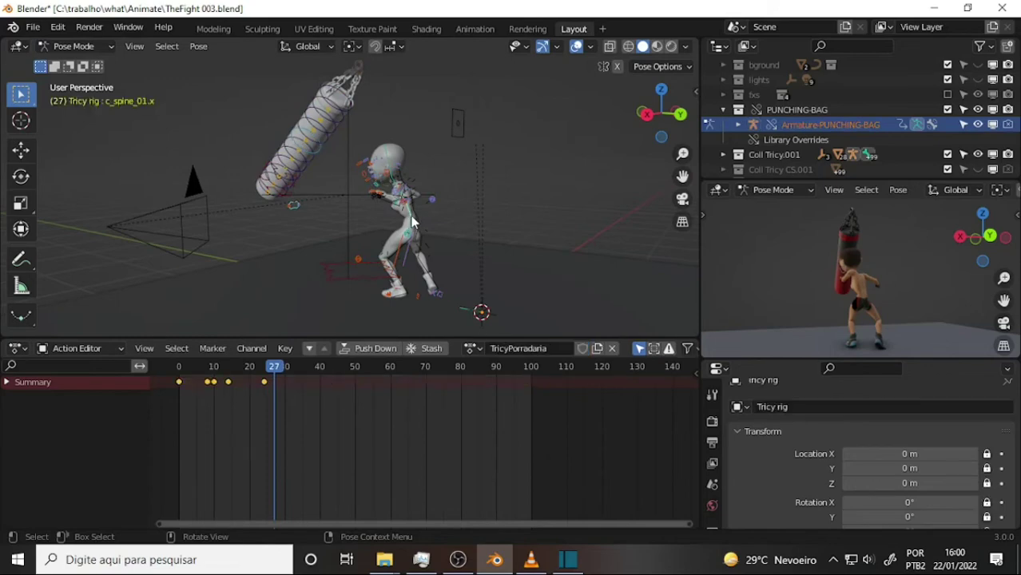
click(314, 136)
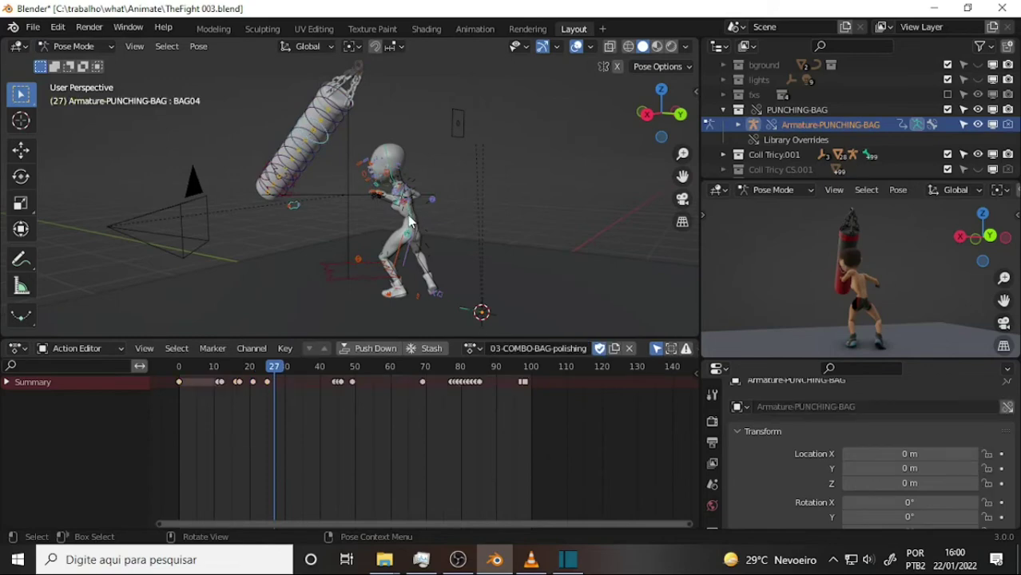
click(411, 221)
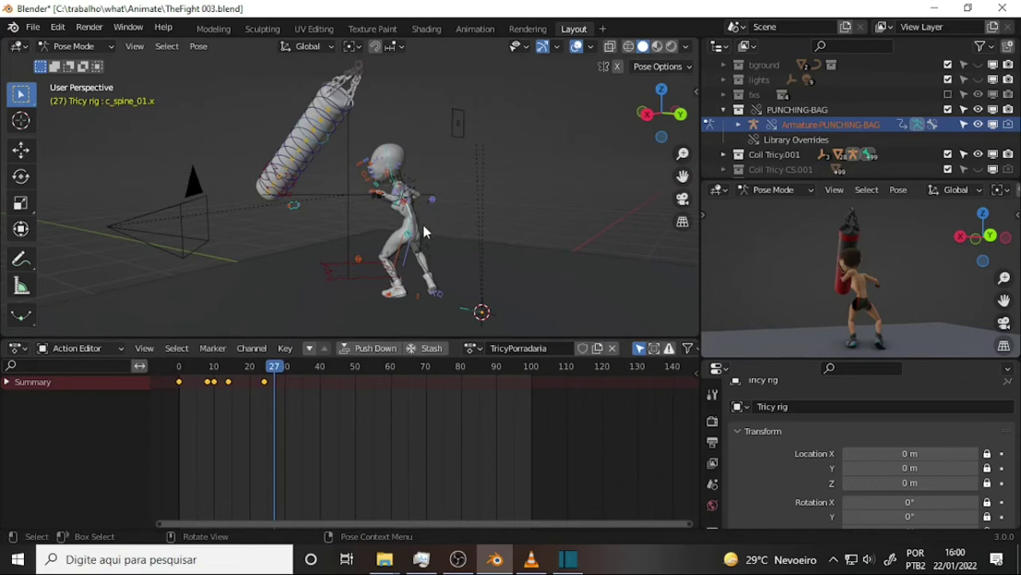
scroll(484, 200, up, 5)
scroll(486, 192, down, 4)
scroll(484, 188, up, 2)
mouse_move(477, 192)
middle_down()
mouse_move(382, 192)
mouse_move(458, 181)
middle_up()
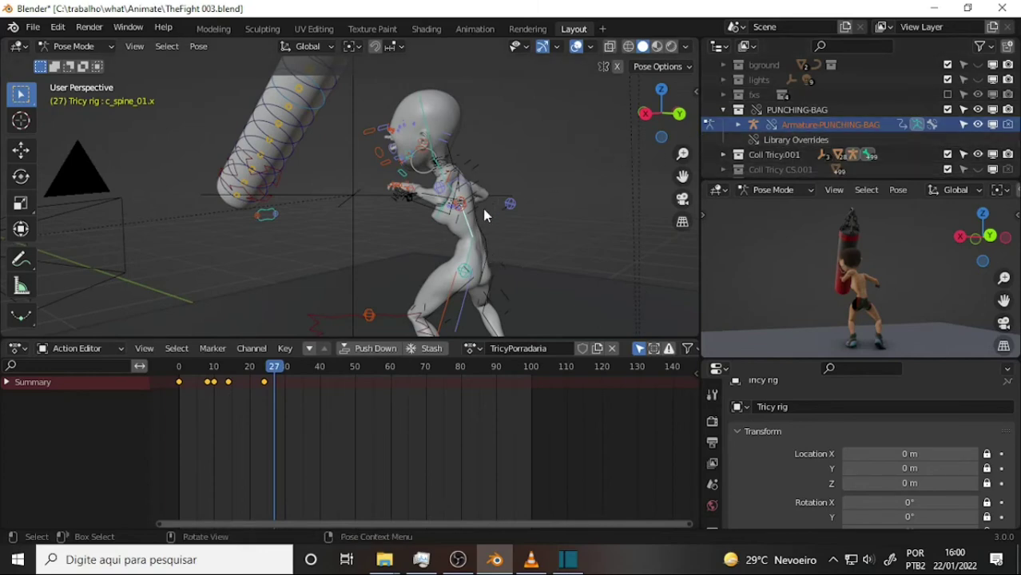
click(483, 237)
click(470, 227)
click(266, 161)
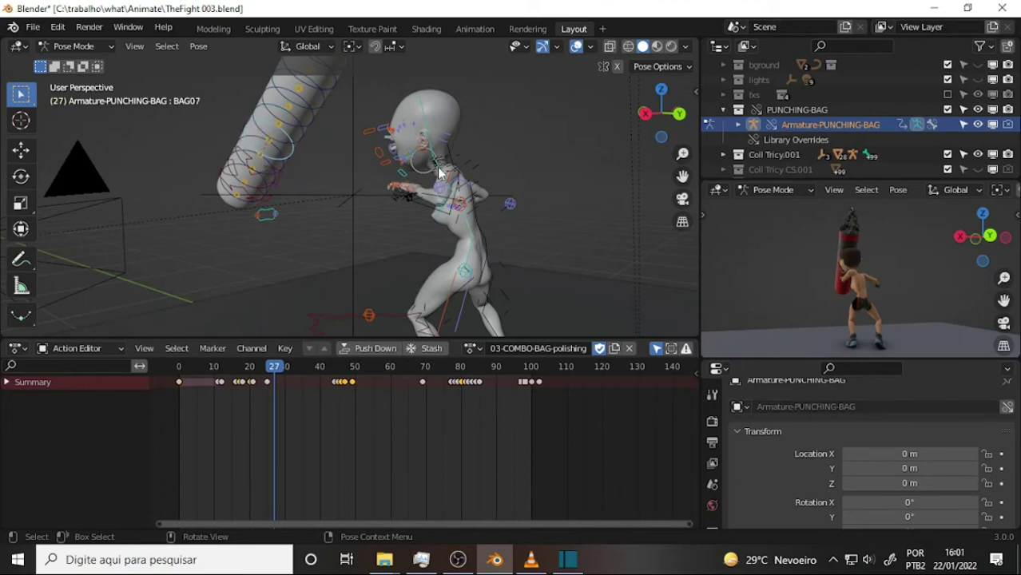
click(425, 128)
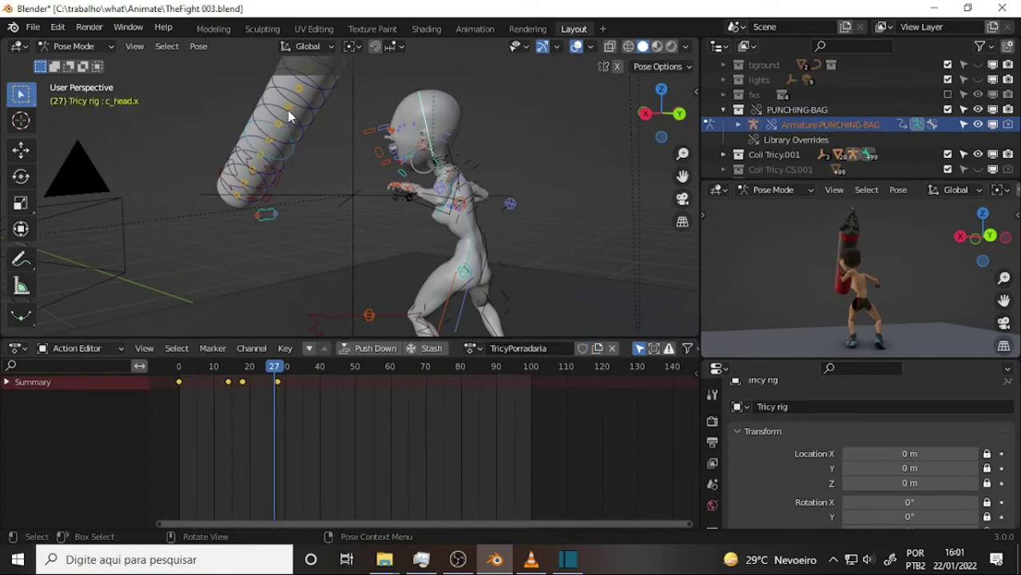
click(328, 173)
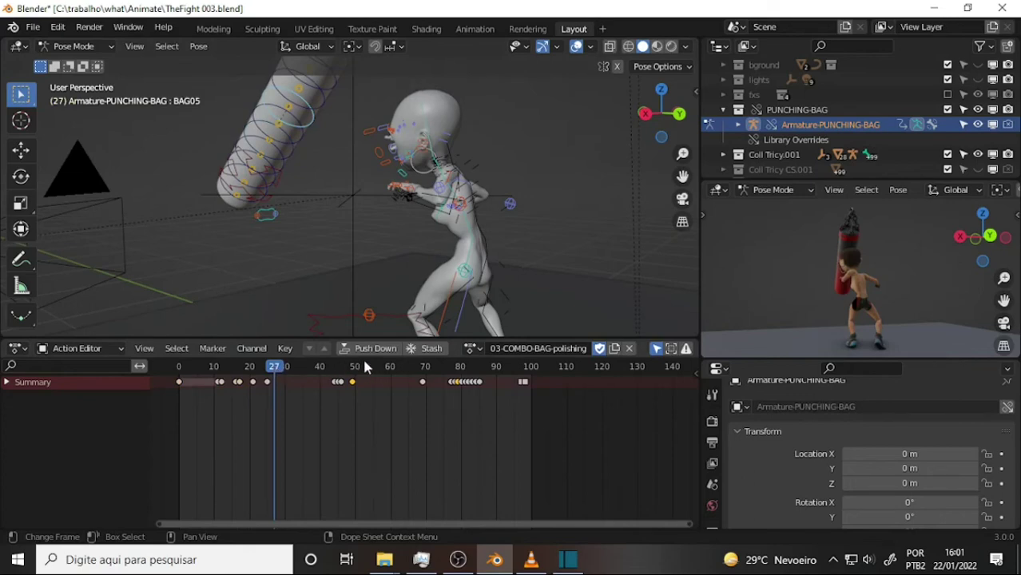
Play the punch, scrub from frame 17 to 28 and back, and orbit around the boxer and bag
key(space)
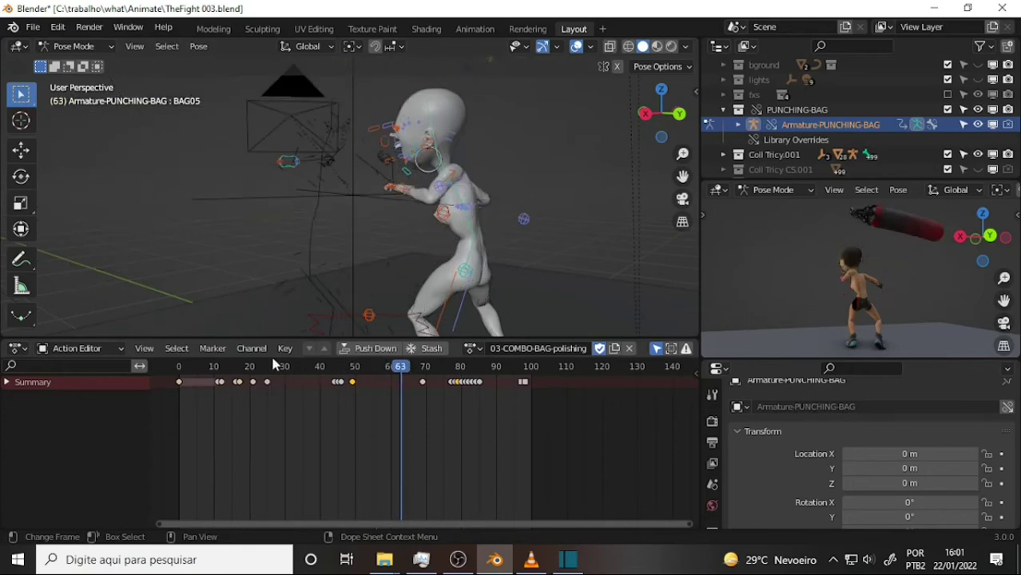
click(241, 365)
mouse_move(241, 365)
mouse_down()
mouse_move(286, 365)
mouse_move(242, 365)
mouse_up()
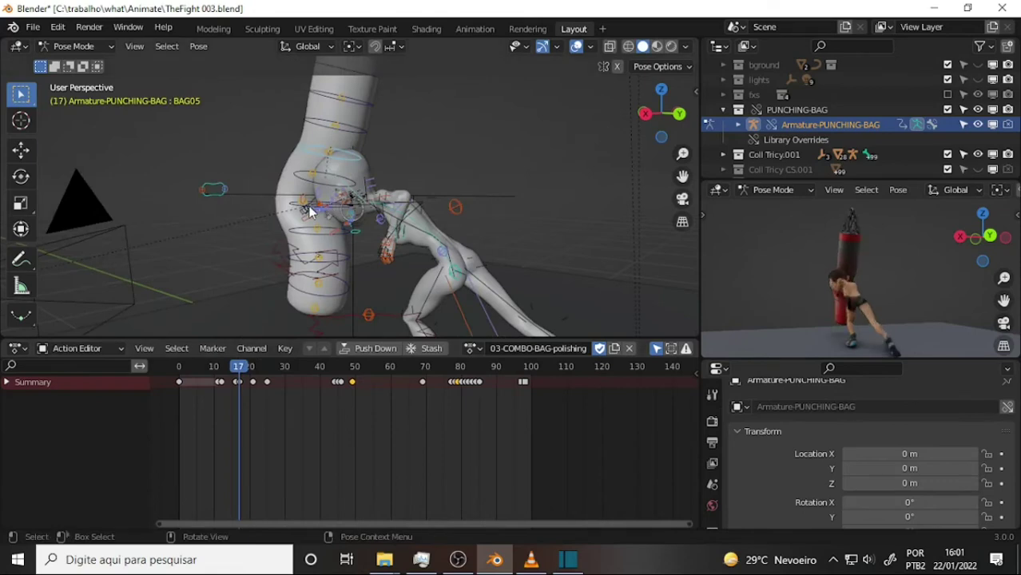
mouse_move(256, 163)
middle_down()
mouse_move(314, 223)
mouse_move(47, 150)
mouse_move(284, 151)
middle_up()
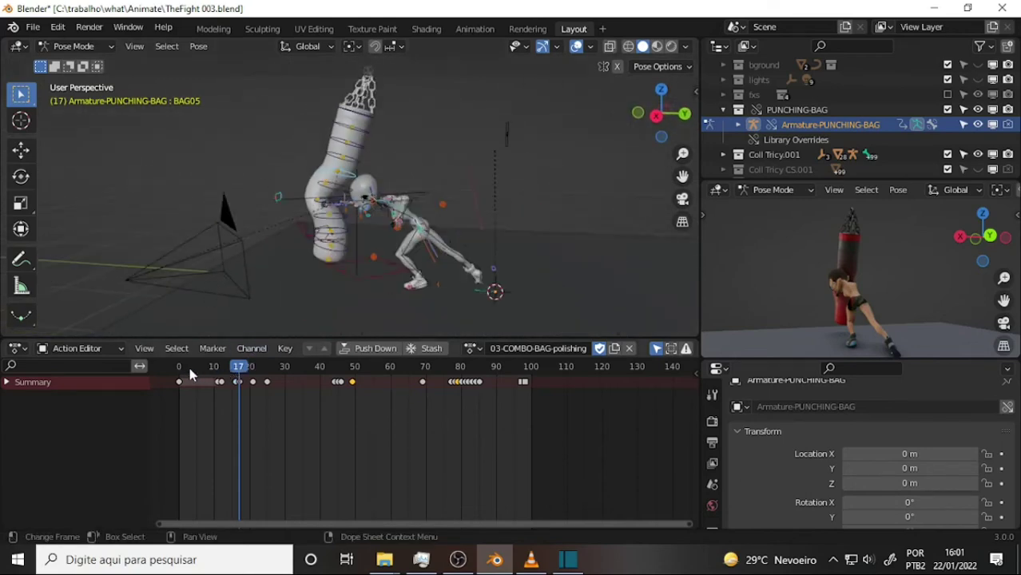
drag(189, 369, 253, 368)
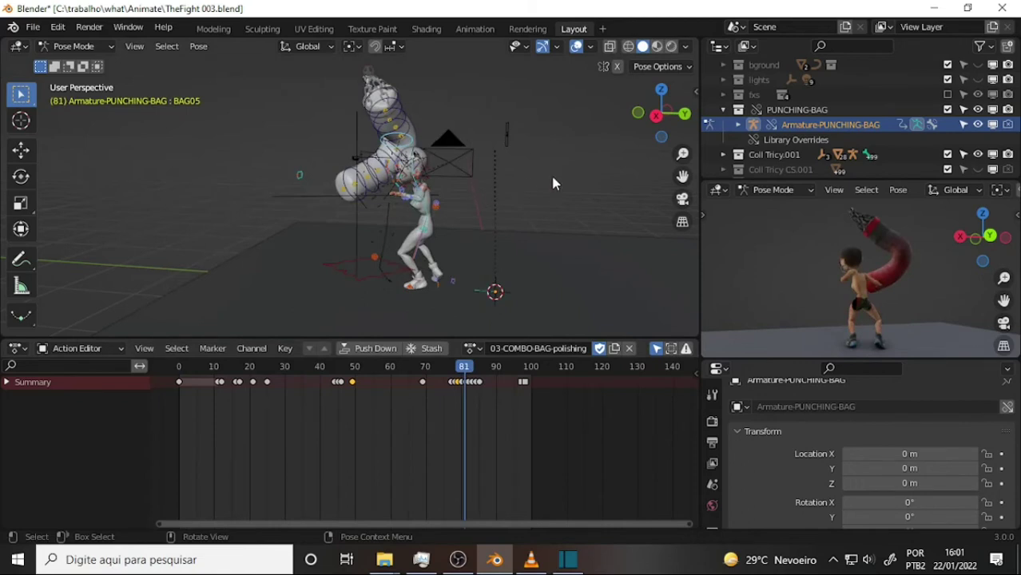
mouse_move(552, 182)
middle_down()
mouse_move(435, 163)
mouse_move(434, 195)
mouse_move(301, 191)
mouse_move(422, 191)
mouse_move(409, 190)
middle_up()
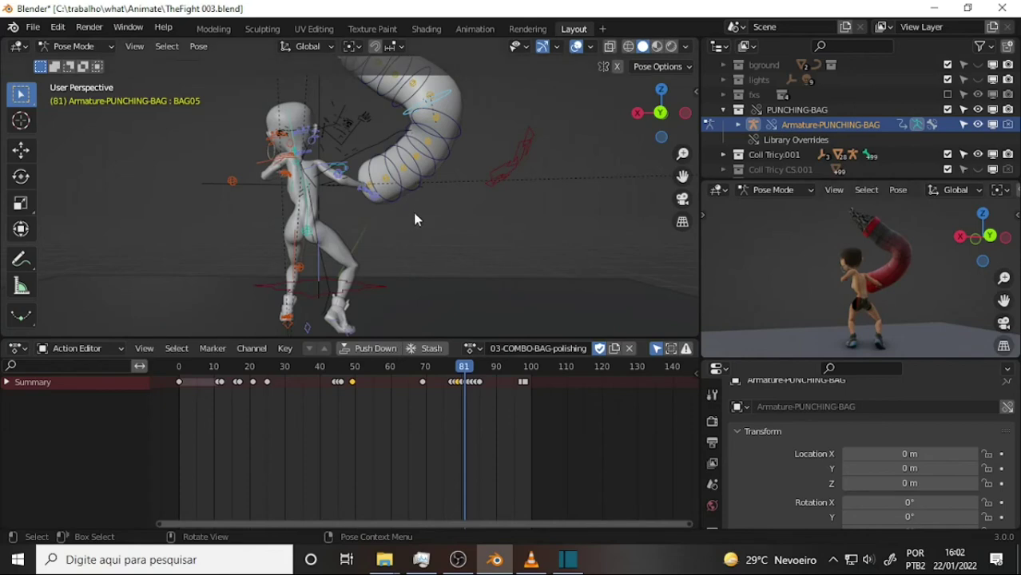
middle_drag(447, 209, 492, 224)
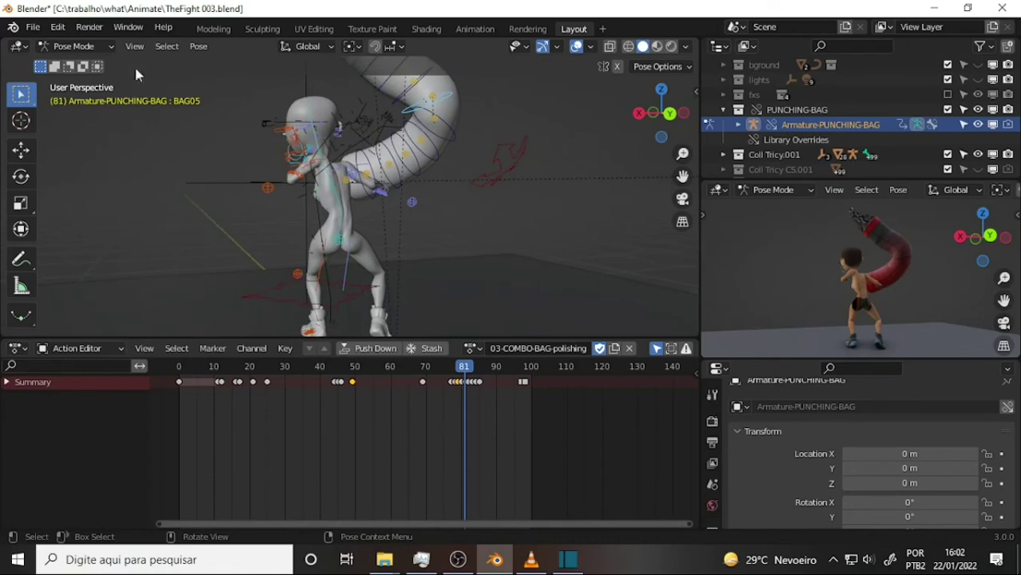
Swap the main viewport with the lower-right viewport using Swap Areas
right_click(810, 178)
click(752, 214)
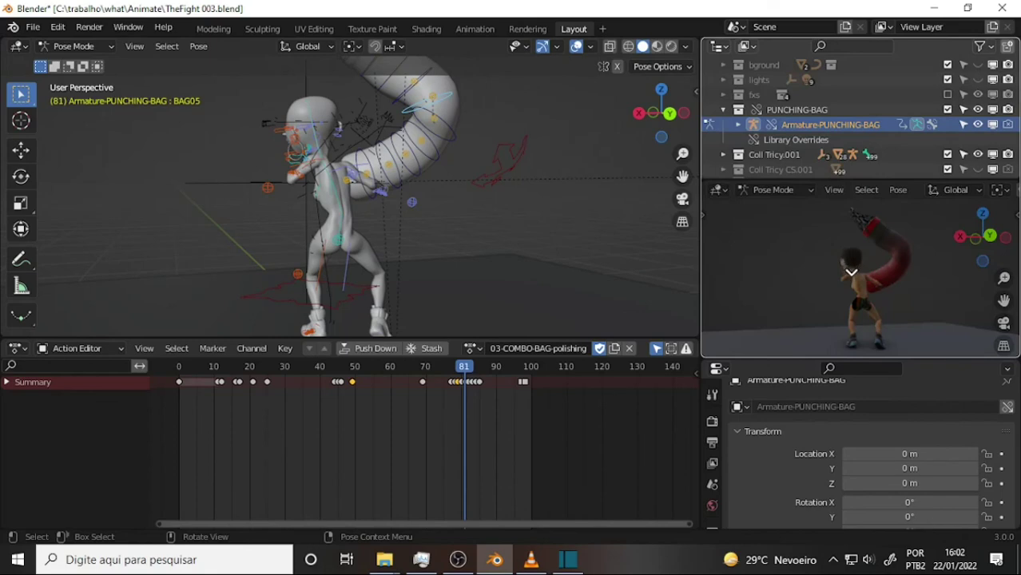
click(852, 271)
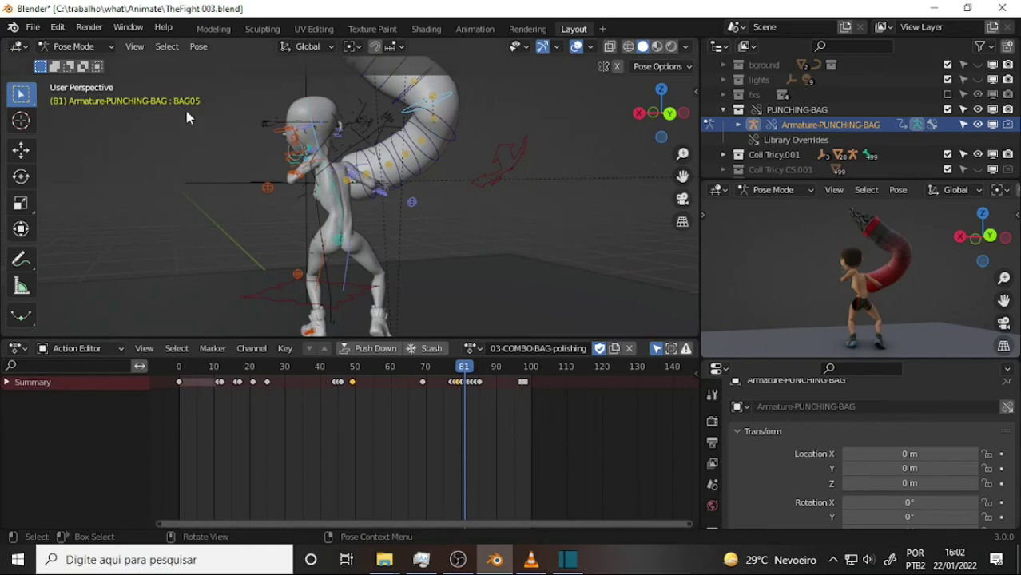
Save the scene as a new version with the name incremented to TheFight 004.blend
click(33, 28)
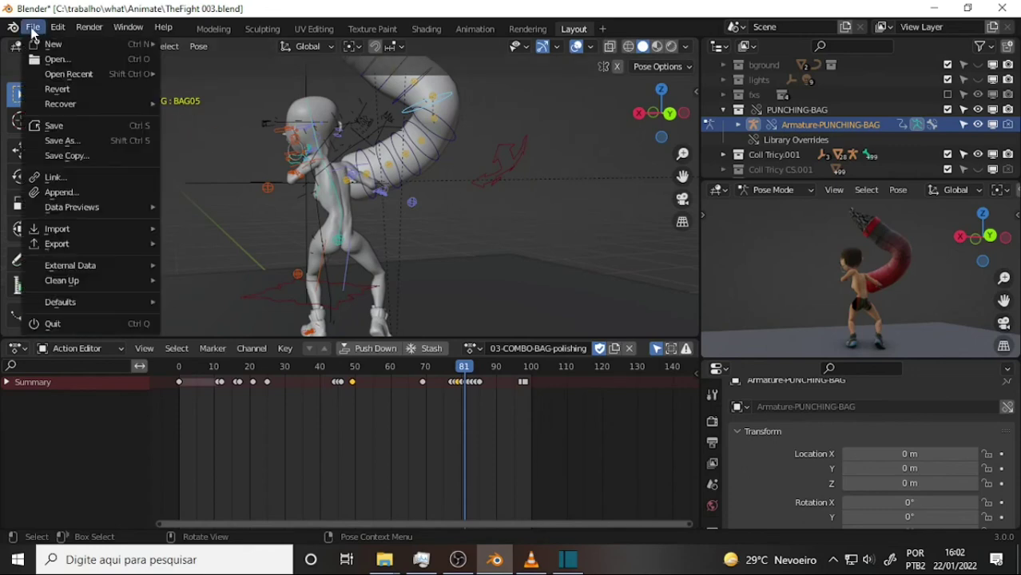
click(80, 140)
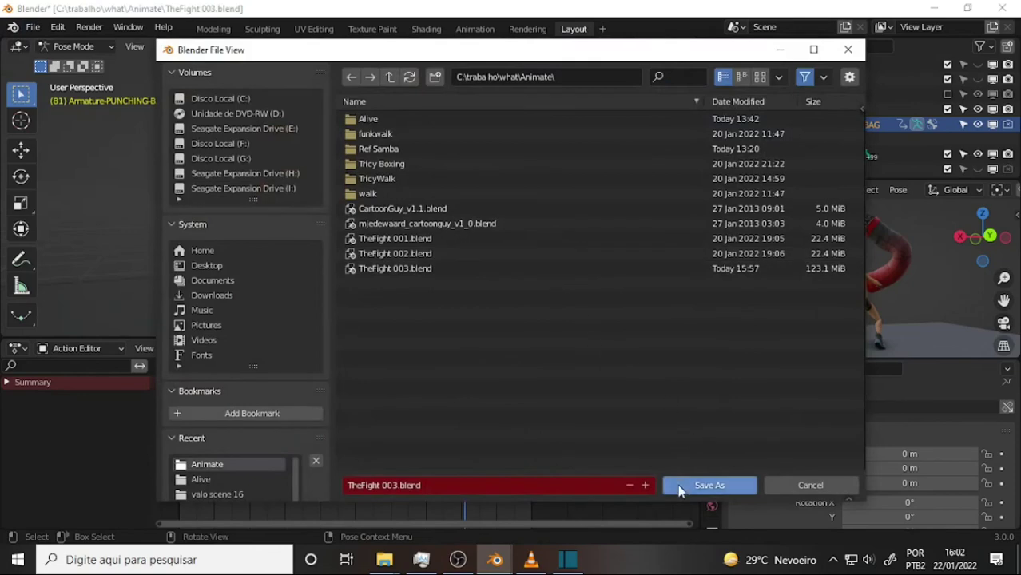
click(645, 485)
click(712, 486)
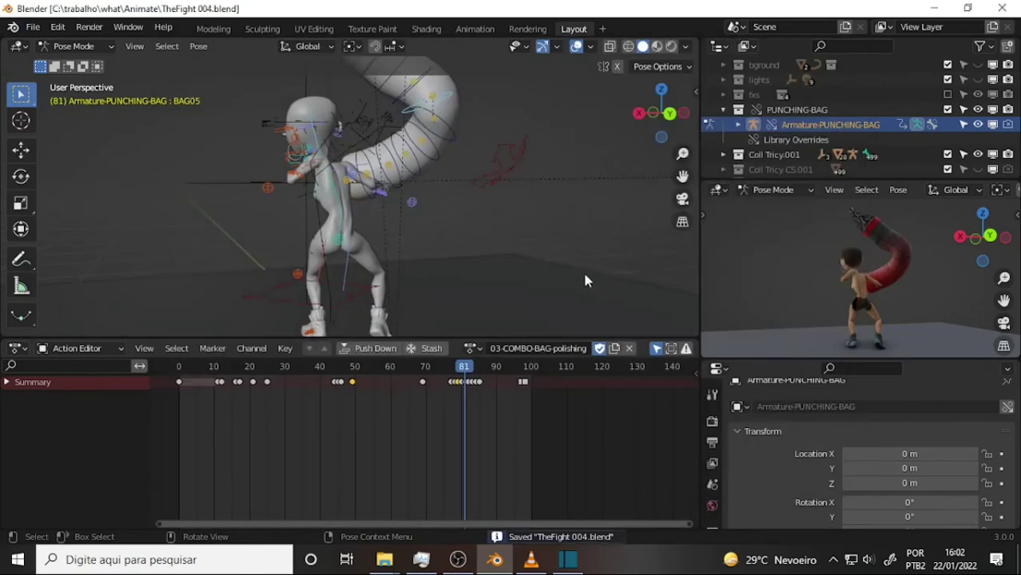
mouse_move(516, 224)
middle_down()
mouse_move(389, 228)
mouse_move(497, 227)
mouse_move(475, 223)
middle_up()
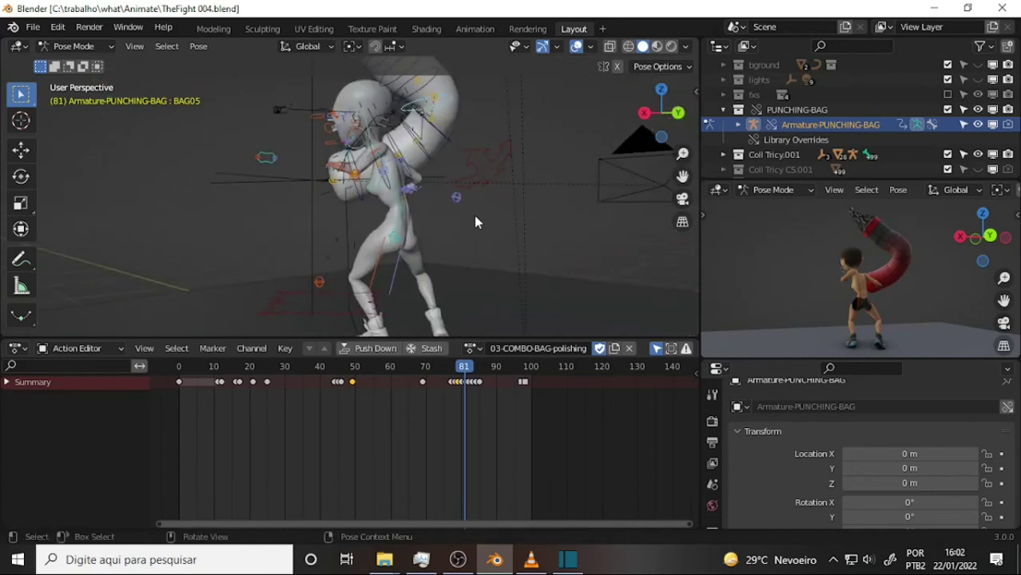